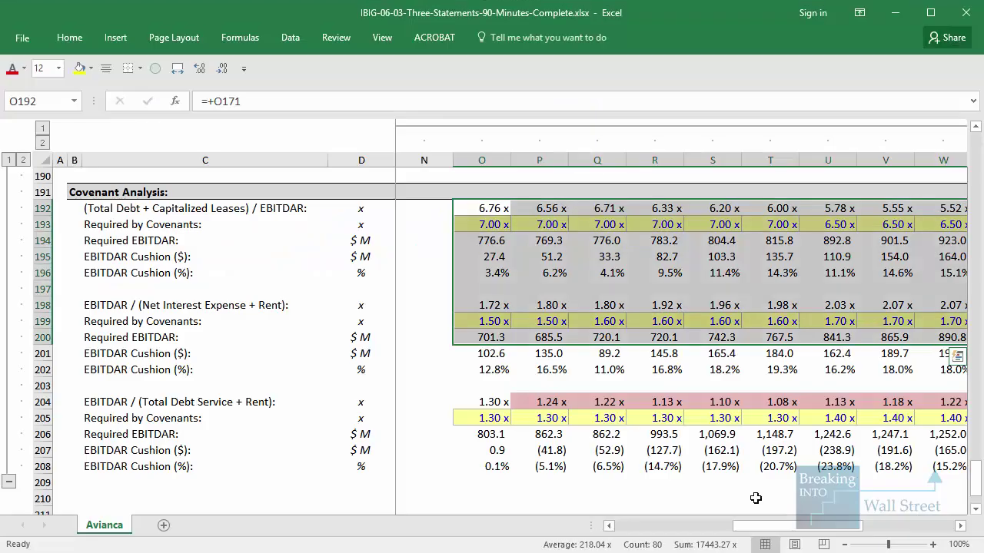
# Return to the top of the Avianca model and go to the first historical quarter header, 1Q 14
pyautogui.moveTo(976, 476); pyautogui.dragTo(976, 138)
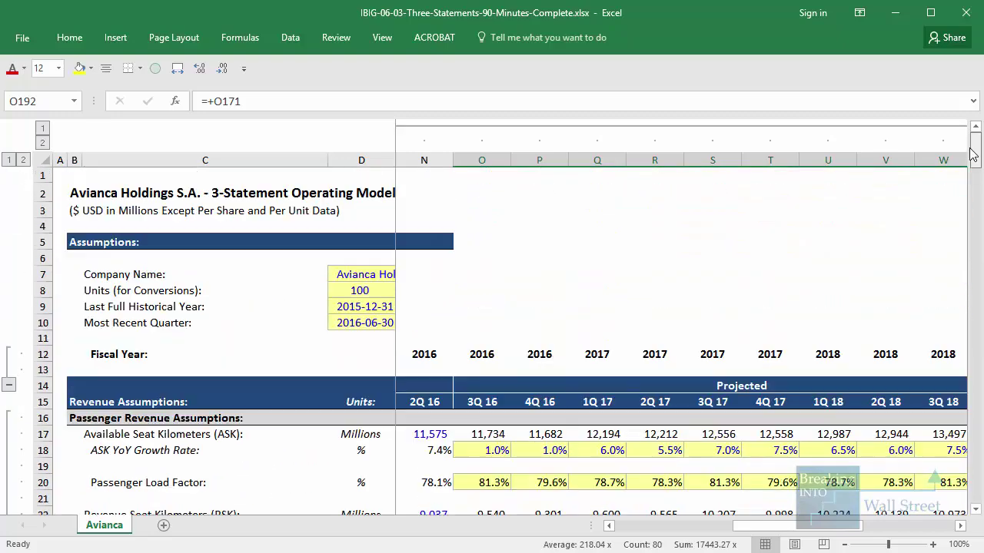
pyautogui.click(482, 385)
pyautogui.press('Down')
pyautogui.press('Down')
pyautogui.press('Left')
pyautogui.press('Left')
pyautogui.press('Left')
pyautogui.press('Left')
pyautogui.press('Left')
pyautogui.press('Left')
pyautogui.press('Left')
pyautogui.press('Left')
pyautogui.press('Left')
pyautogui.press('Left')
pyautogui.press('Left')
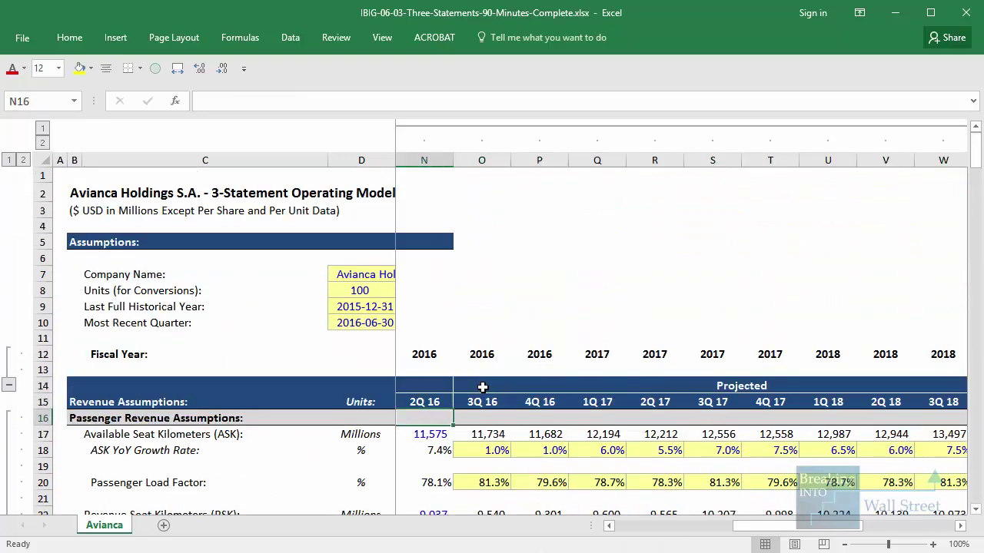
pyautogui.press('Up')
pyautogui.press('Right')
pyautogui.press('Right')
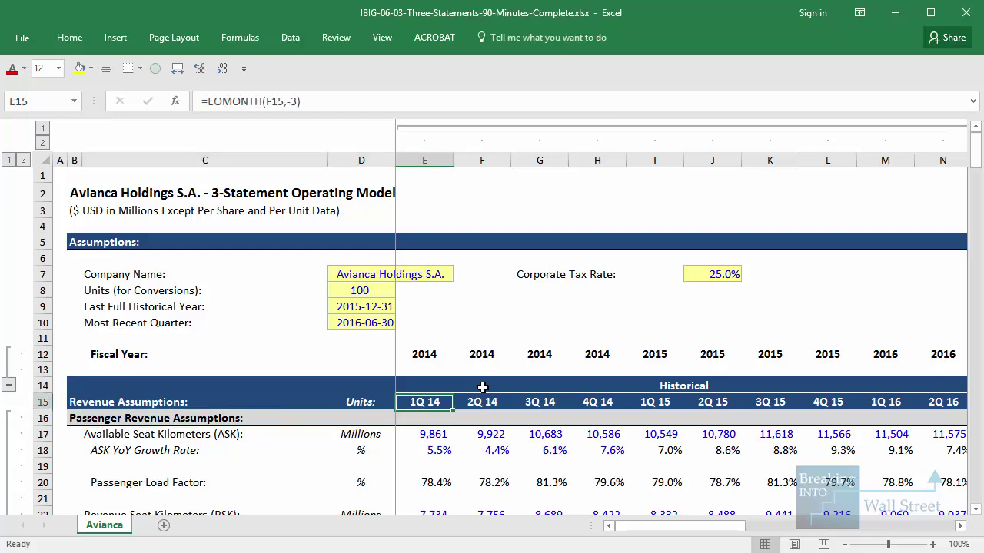
# Highlight the 2014 quarterly columns in full, starting from 1Q 14
pyautogui.hotkey('ctrl', 'space')
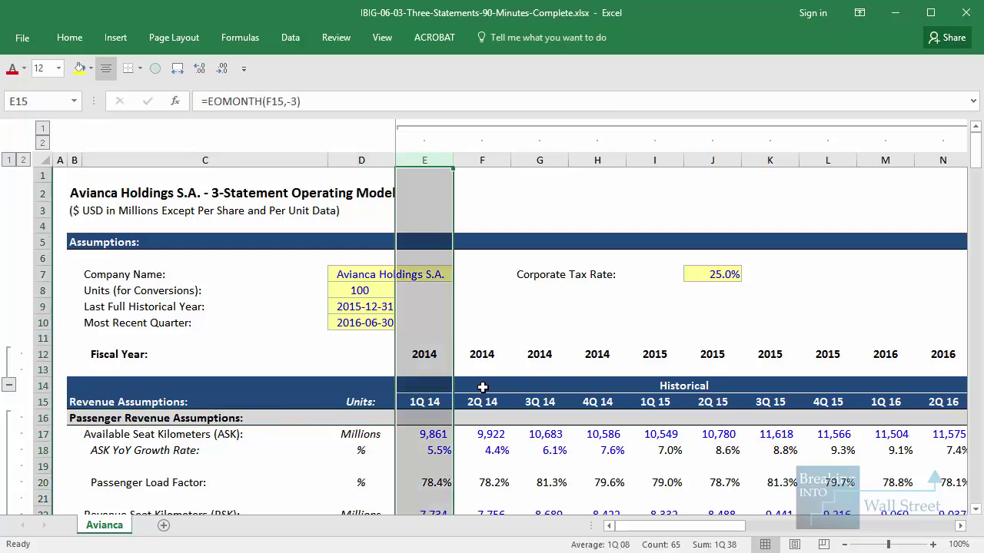
pyautogui.hotkey('shift', 'Right')
pyautogui.hotkey('shift', 'Right')
pyautogui.hotkey('shift', 'Right')
# Walk along the quarterly header row through the historical and projected quarters up to 4Q 18
pyautogui.press('Right')
pyautogui.press('Right')
pyautogui.press('Right')
pyautogui.press('Right')
pyautogui.press('Right')
pyautogui.press('Right')
pyautogui.press('Right')
pyautogui.press('Right')
pyautogui.press('Right')
pyautogui.press('Right')
pyautogui.press('Right')
pyautogui.press('Right')
pyautogui.press('Right')
pyautogui.press('Right')
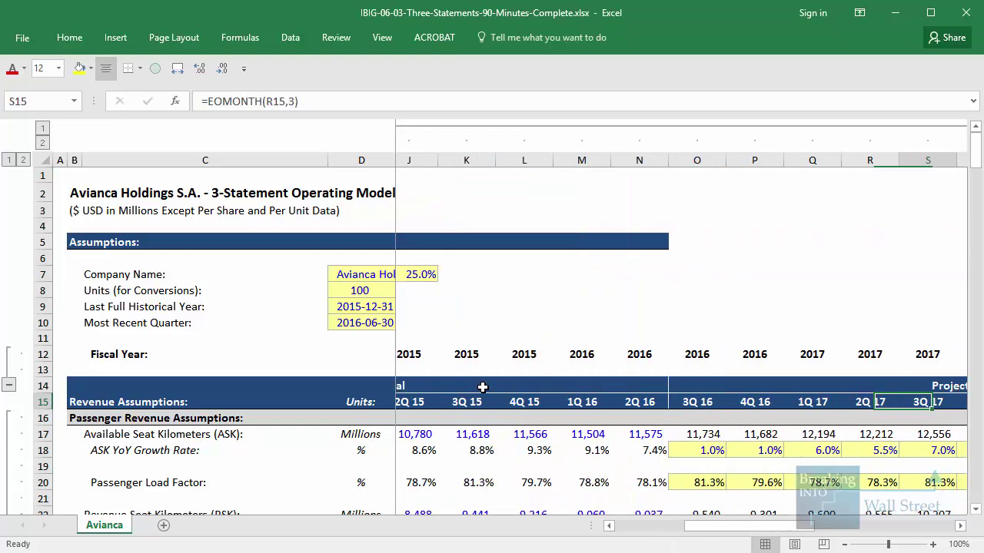
pyautogui.press('Right')
pyautogui.press('Right')
pyautogui.press('Right')
pyautogui.press('Right')
pyautogui.press('Right')
pyautogui.press('Left')
pyautogui.press('Right')
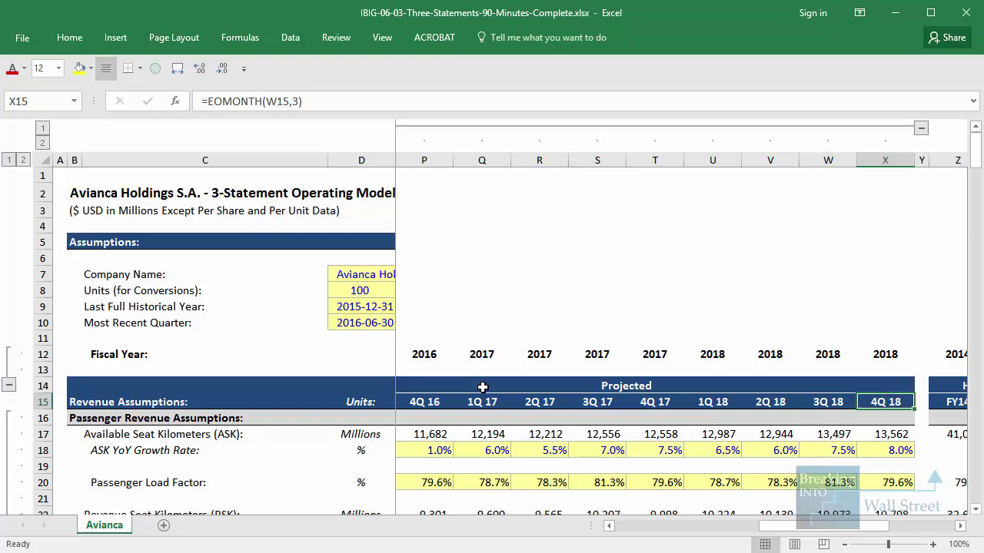
# Examine the annual summary section, covering the historical and projected fiscal years FY14 to FY18
pyautogui.scroll(-1, 492, 361)
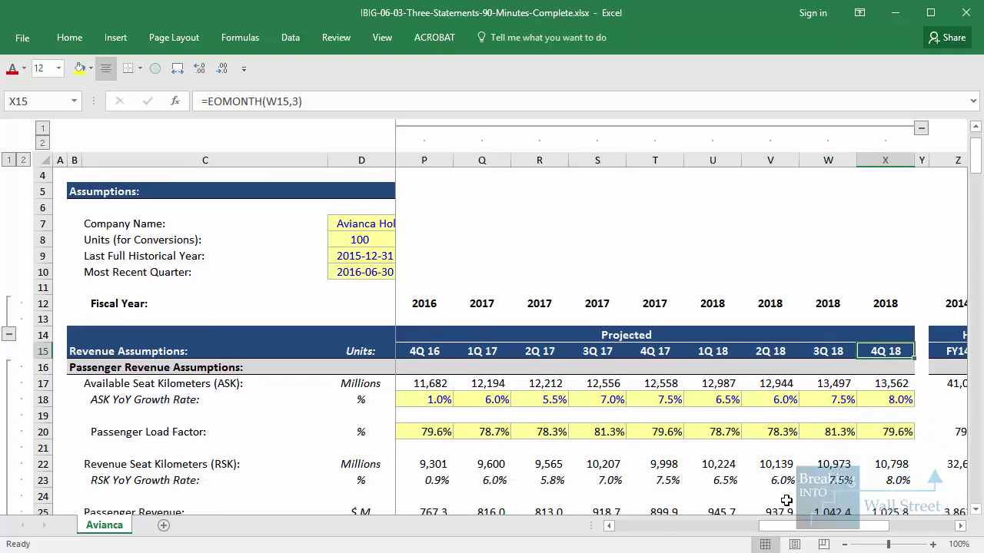
pyautogui.moveTo(805, 527); pyautogui.dragTo(870, 527)
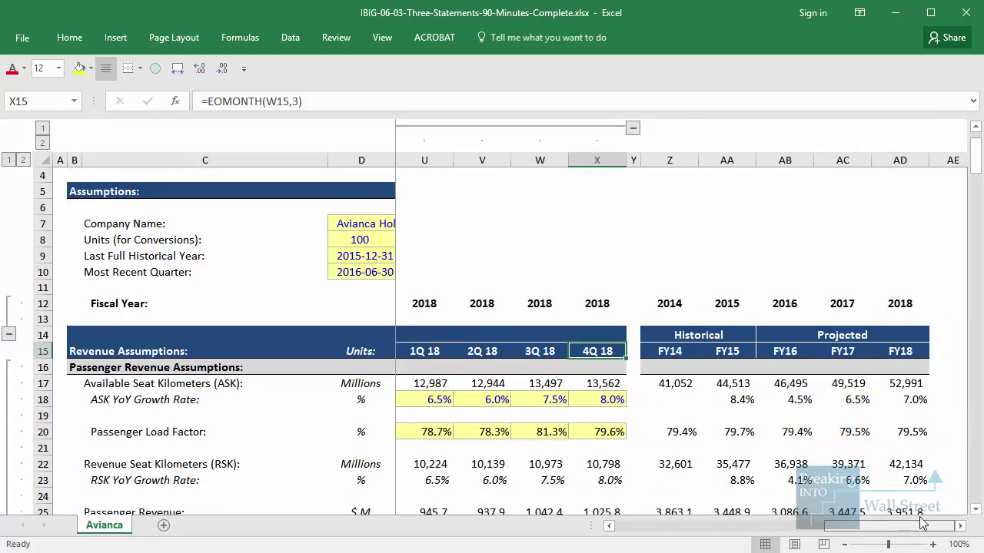
pyautogui.click(687, 364)
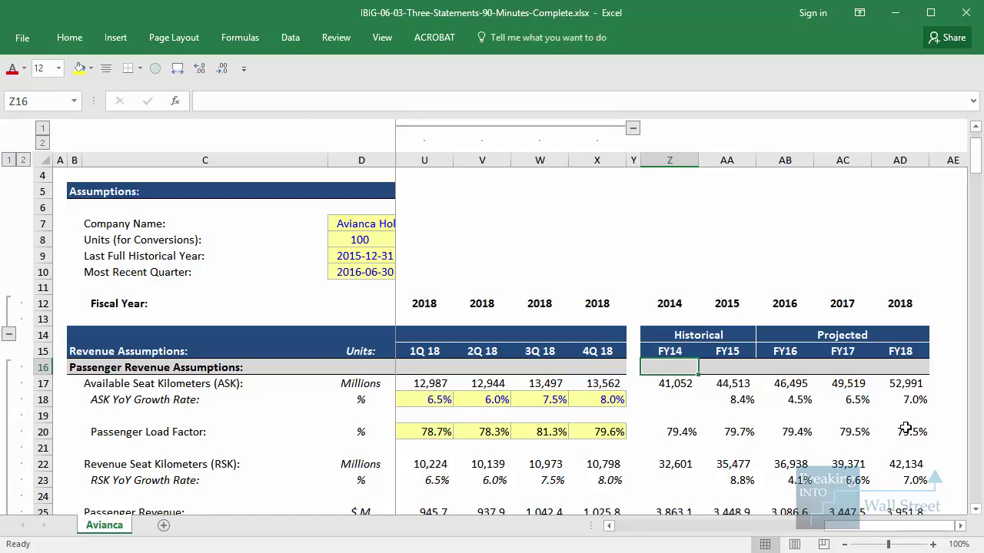
pyautogui.press('Right')
pyautogui.press('Right')
pyautogui.press('Right')
pyautogui.press('Right')
pyautogui.press('Right')
pyautogui.press('Right')
pyautogui.press('Right')
pyautogui.press('Right')
pyautogui.press('Left')
pyautogui.press('Left')
pyautogui.press('Left')
pyautogui.press('Left')
pyautogui.press('Left')
pyautogui.press('Left')
pyautogui.press('Left')
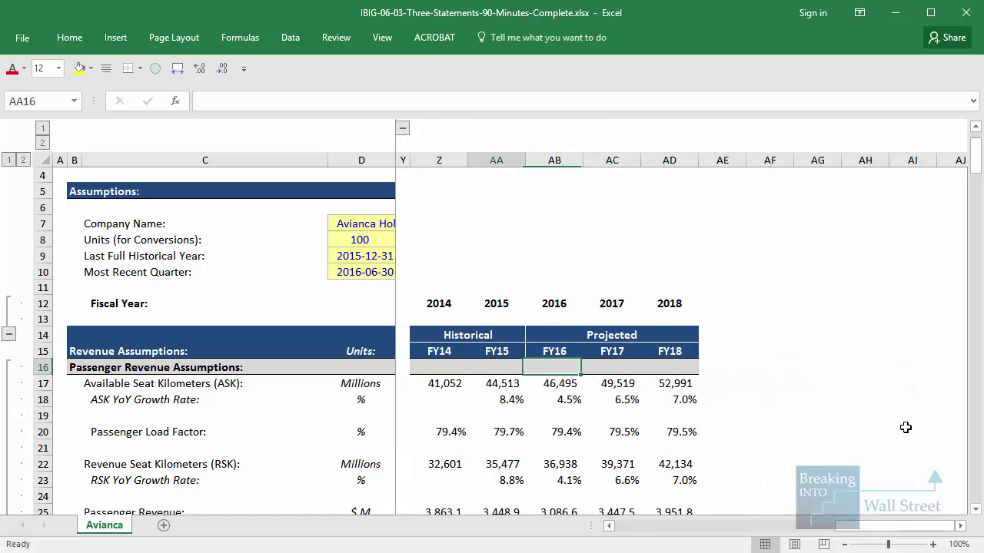
# Highlight the annual columns FY14 through FY18 in full
pyautogui.press('Up')
pyautogui.press('Left')
pyautogui.hotkey('ctrl', 'space')
pyautogui.hotkey('shift', 'Right')
pyautogui.hotkey('shift', 'Right')
pyautogui.hotkey('shift', 'Right')
pyautogui.hotkey('shift', 'Right')
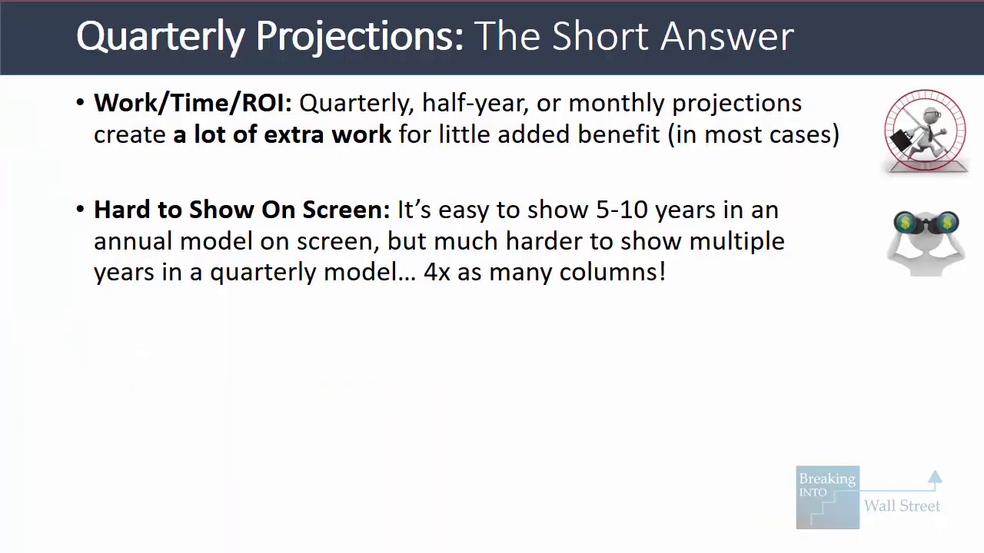
pyautogui.press('Right')
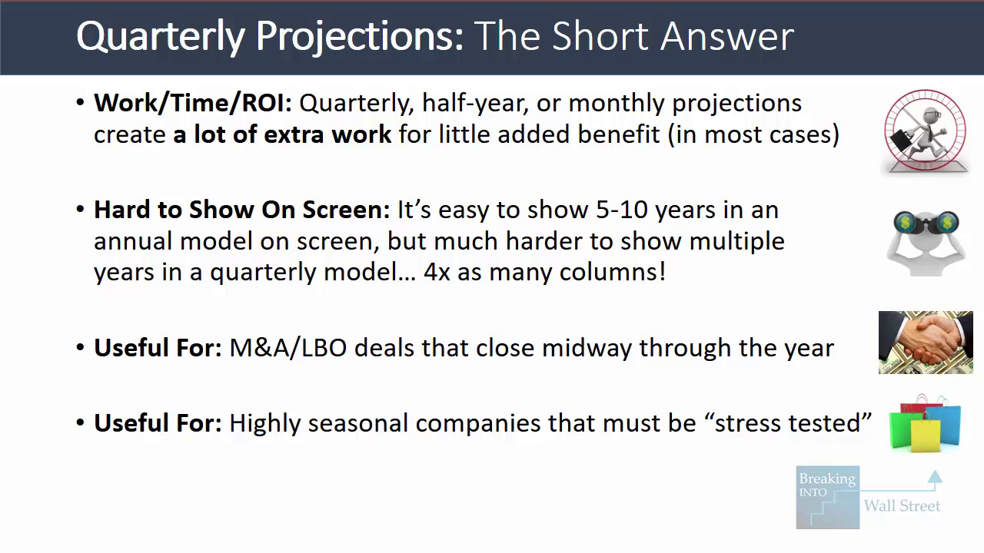
pyautogui.press('Right')
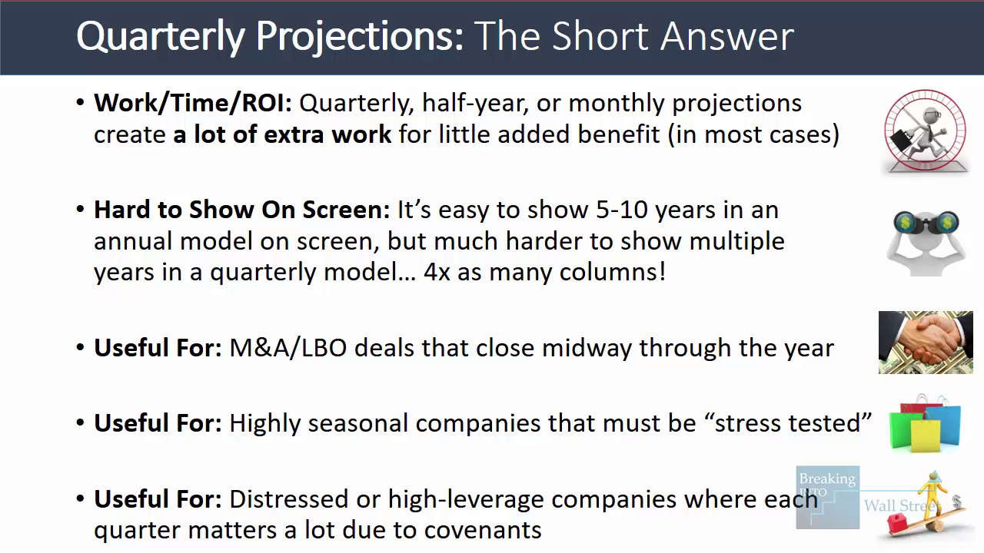
pyautogui.press('Right')
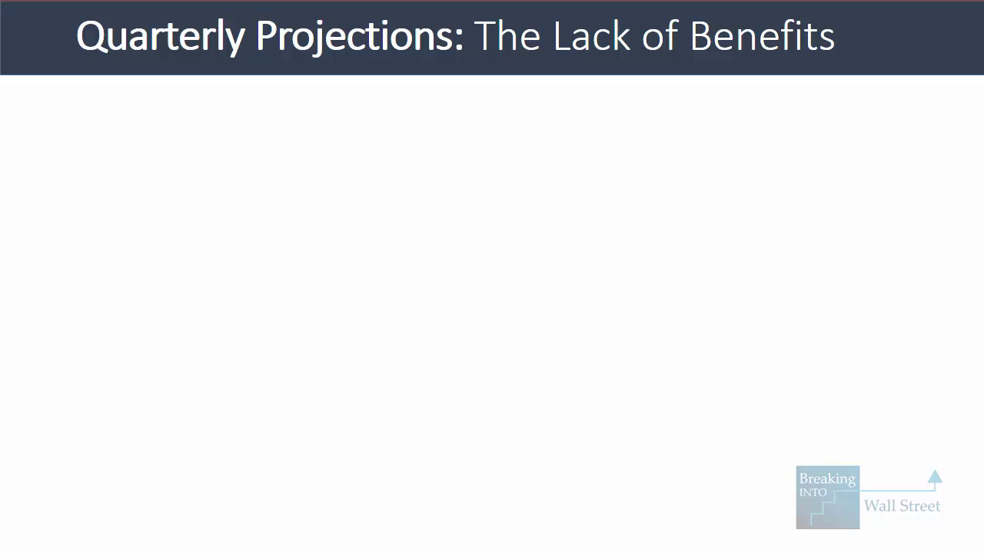
pyautogui.press('Right')
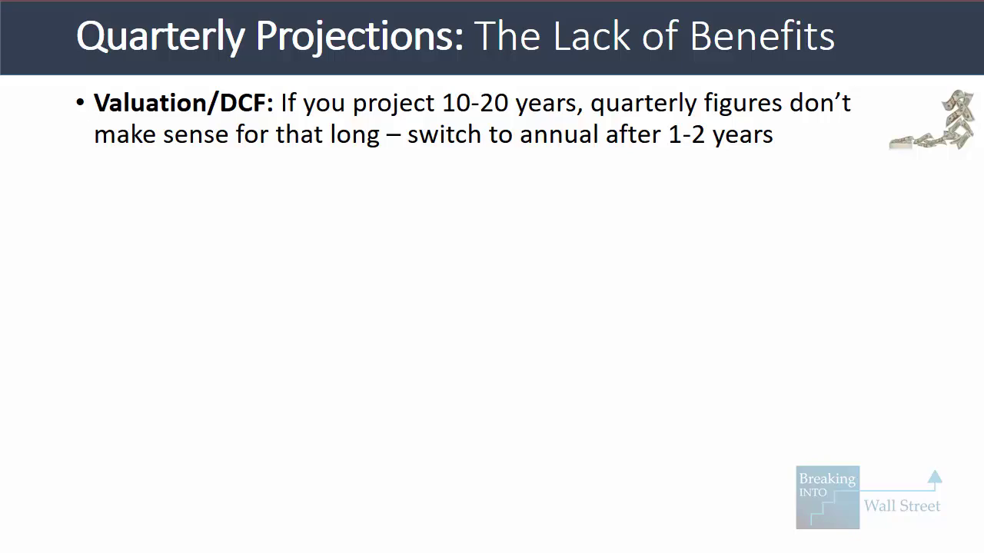
# Switch to the Snap valuation workbook and walk along the projected fiscal years from FY 17 onward in the FCF Projections header
pyautogui.hotkey('alt', 'Tab')
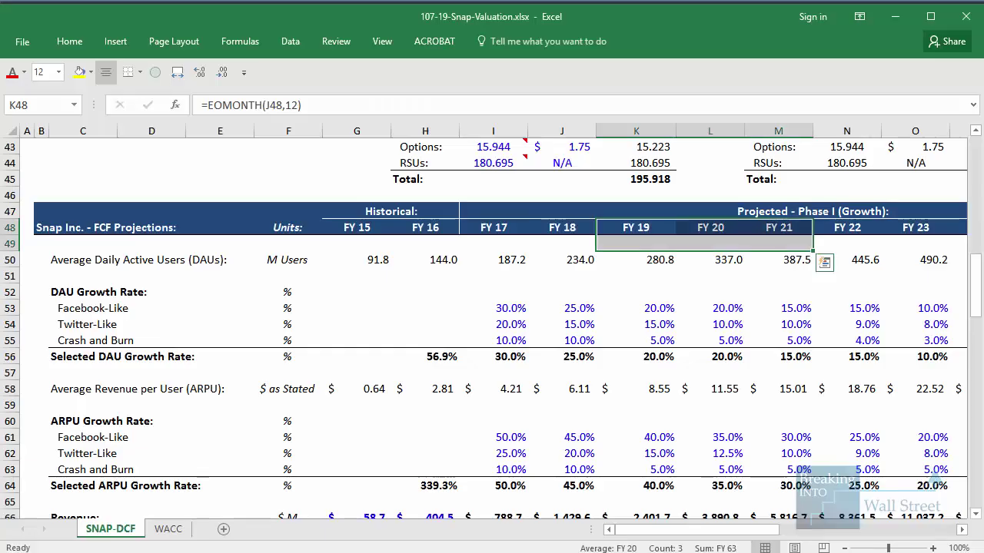
pyautogui.click(501, 343)
pyautogui.click(511, 228)
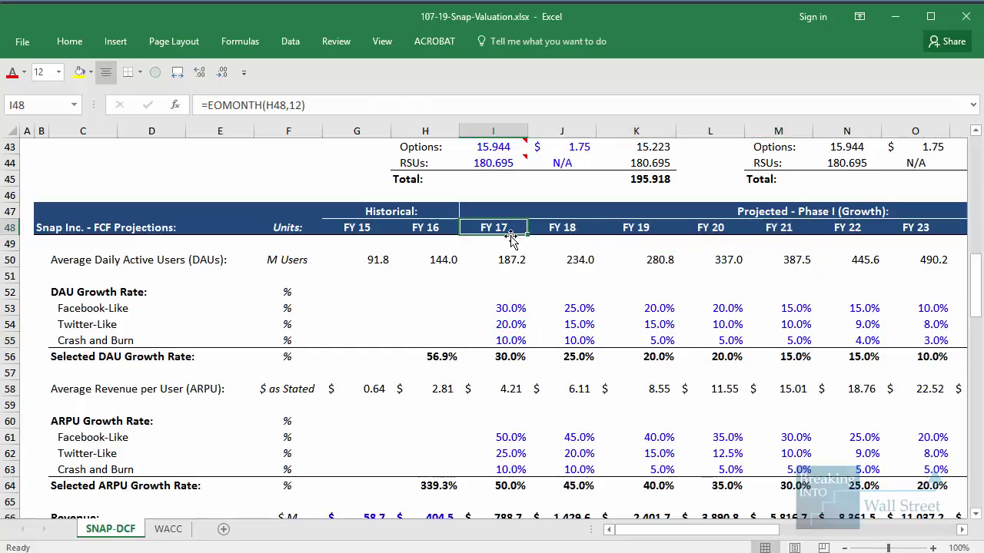
pyautogui.press('Right')
pyautogui.press('Right')
pyautogui.press('Right')
pyautogui.press('Right')
pyautogui.press('Right')
pyautogui.press('Right')
pyautogui.press('Right')
pyautogui.press('Right')
pyautogui.press('Right')
pyautogui.press('Right')
pyautogui.press('Right')
pyautogui.press('Right')
pyautogui.press('Right')
pyautogui.press('Right')
pyautogui.press('Right')
pyautogui.press('Right')
pyautogui.press('Right')
pyautogui.press('Right')
pyautogui.press('Right')
pyautogui.press('Right')
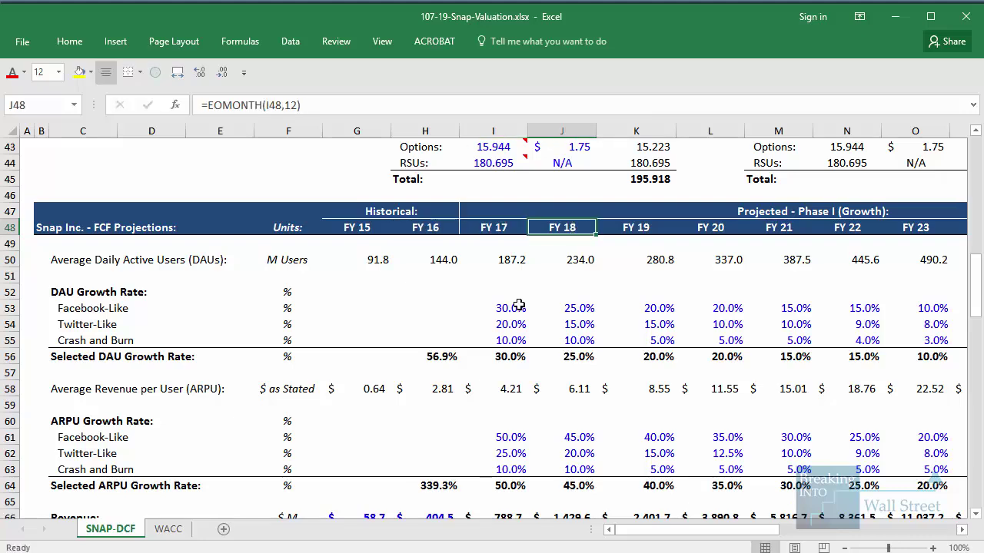
# Highlight the Phase II (Maturity) projection columns, FY 27 through FY 36
pyautogui.press('Left')
pyautogui.press('Left')
pyautogui.press('Left')
pyautogui.press('Left')
pyautogui.press('Left')
pyautogui.press('Left')
pyautogui.press('Left')
pyautogui.press('Left')
pyautogui.press('Left')
pyautogui.press('Left')
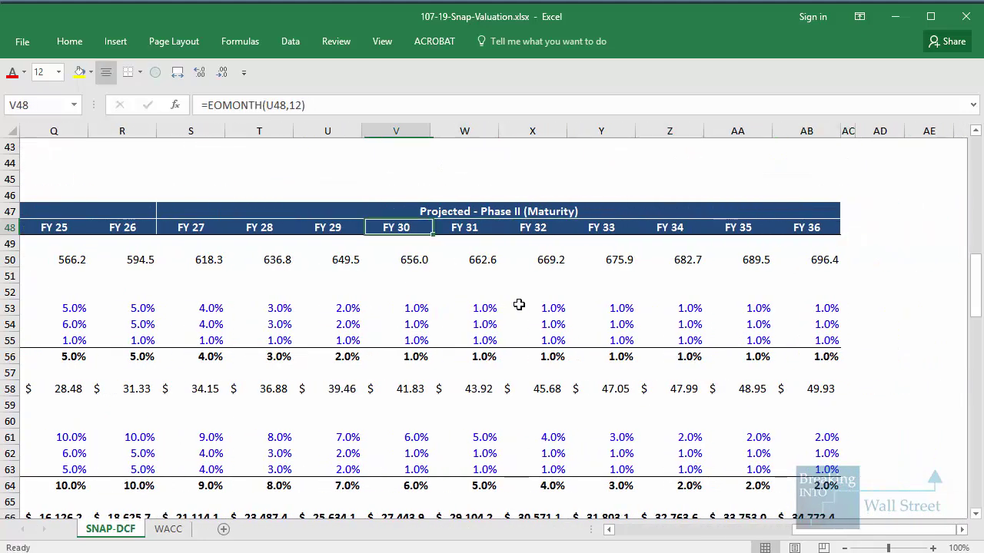
pyautogui.moveTo(190, 130); pyautogui.dragTo(839, 131)
# Go back to the start of the projections and highlight the FY 17 and FY 18 columns in full
pyautogui.press('Home')
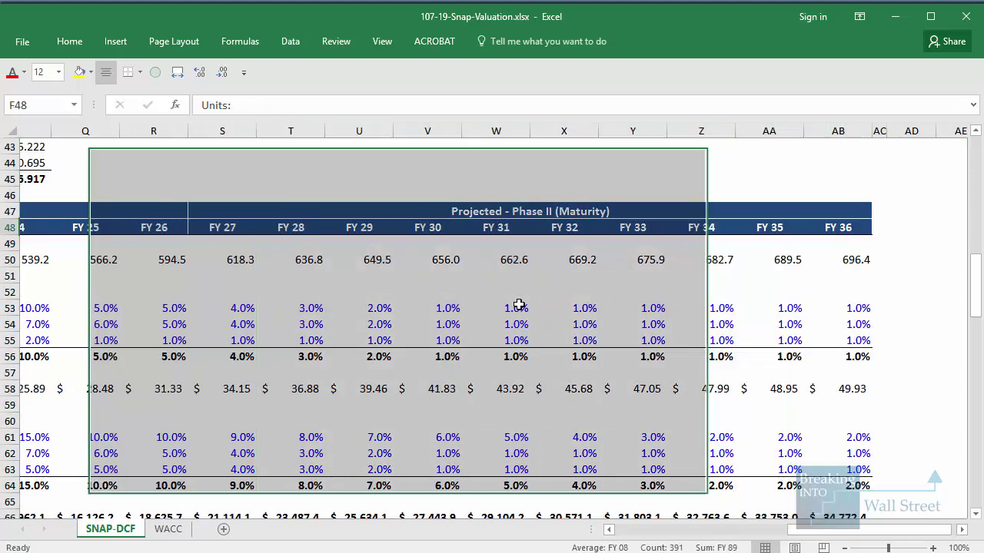
pyautogui.press('Right')
pyautogui.press('Right')
pyautogui.press('Right')
pyautogui.press('Right')
pyautogui.press('Right')
pyautogui.press('Right')
pyautogui.moveTo(492, 131); pyautogui.dragTo(561, 130)
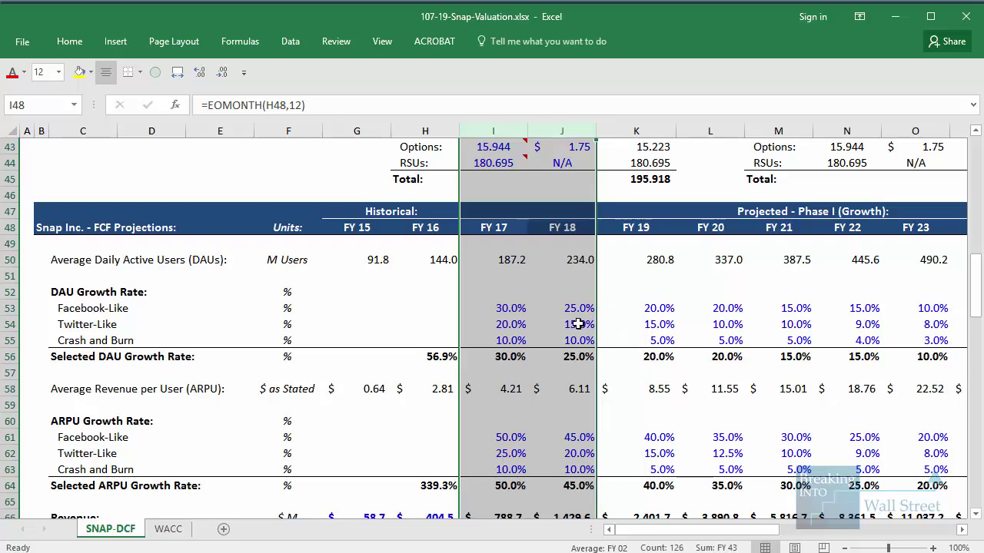
# Examine the FY 17 and FY 18 cash flow items below and select their Depreciation & Amortization cells
pyautogui.scroll(-9, 574, 330)
pyautogui.scroll(-5, 572, 336)
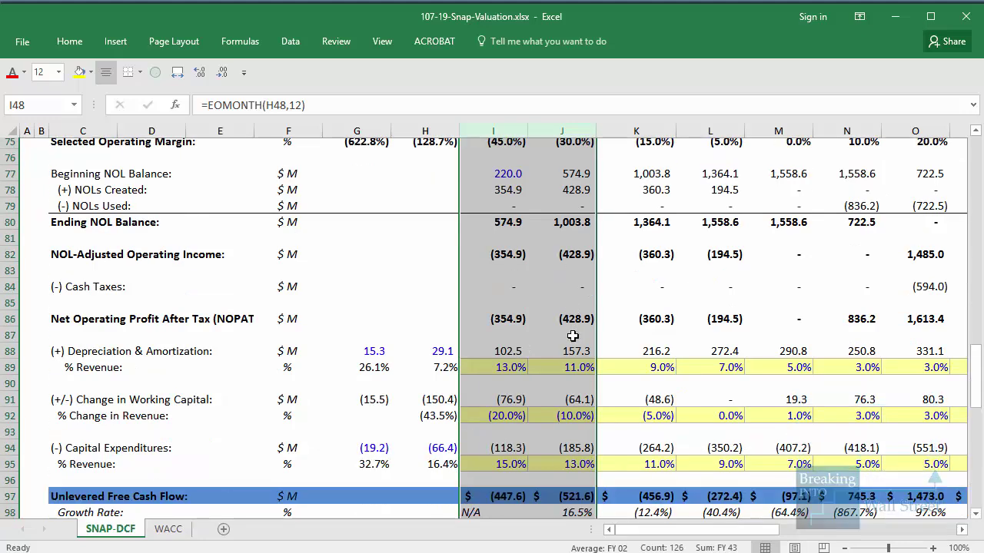
pyautogui.moveTo(503, 336); pyautogui.dragTo(581, 361)
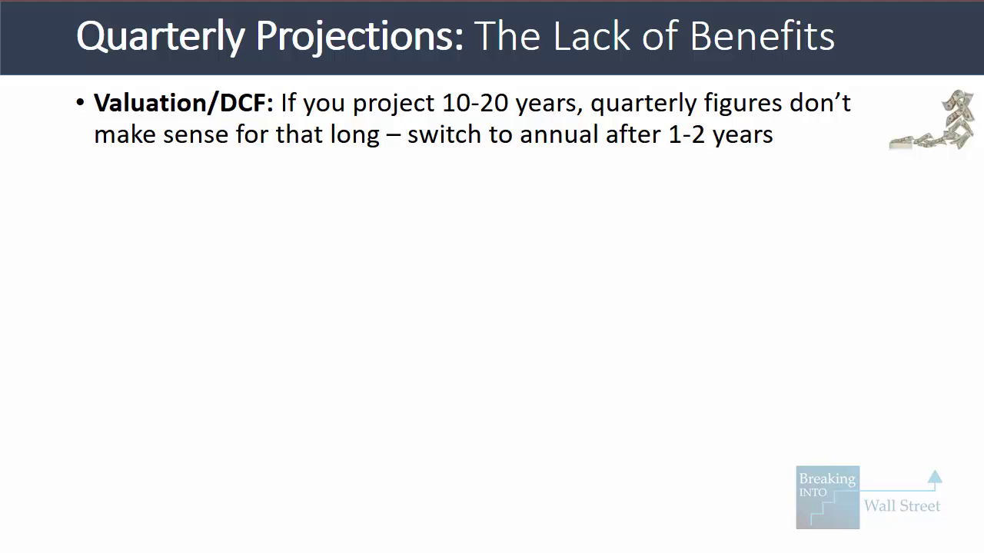
pyautogui.press('Right')
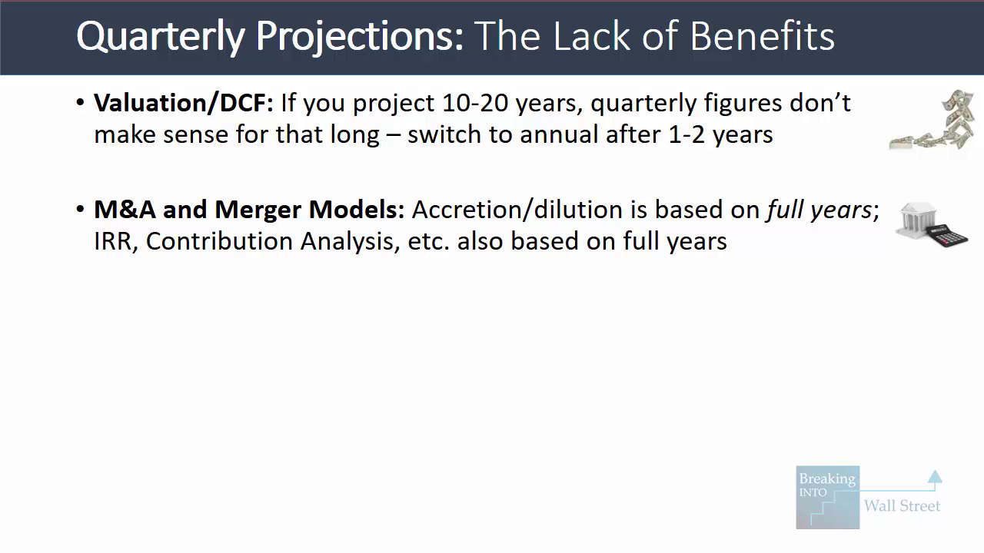
pyautogui.press('Right')
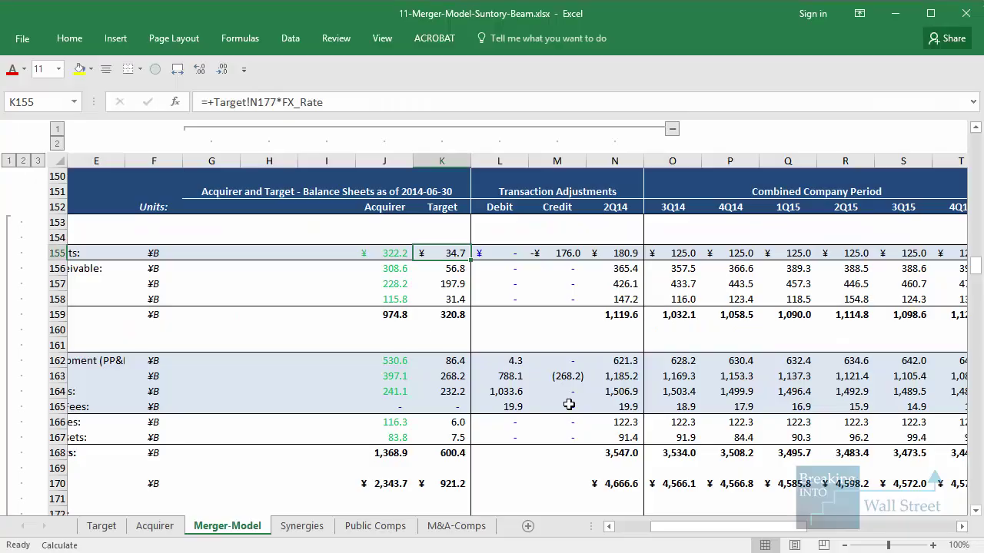
# Find the Combined Income Statement on the Merger-Model sheet and select its 2Q14 standalone period header
pyautogui.scroll(1, 569, 404)
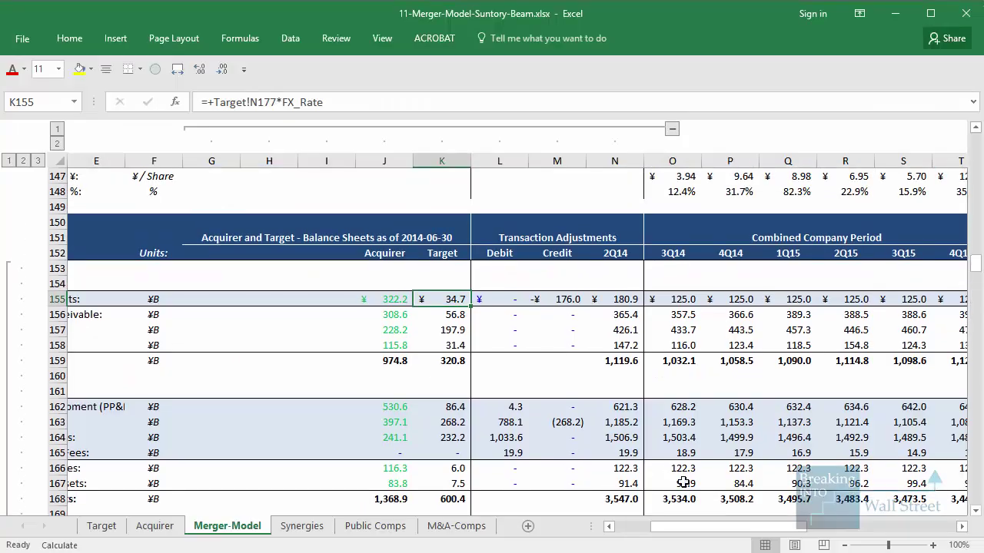
pyautogui.click(687, 527)
pyautogui.moveTo(686, 527); pyautogui.dragTo(651, 527)
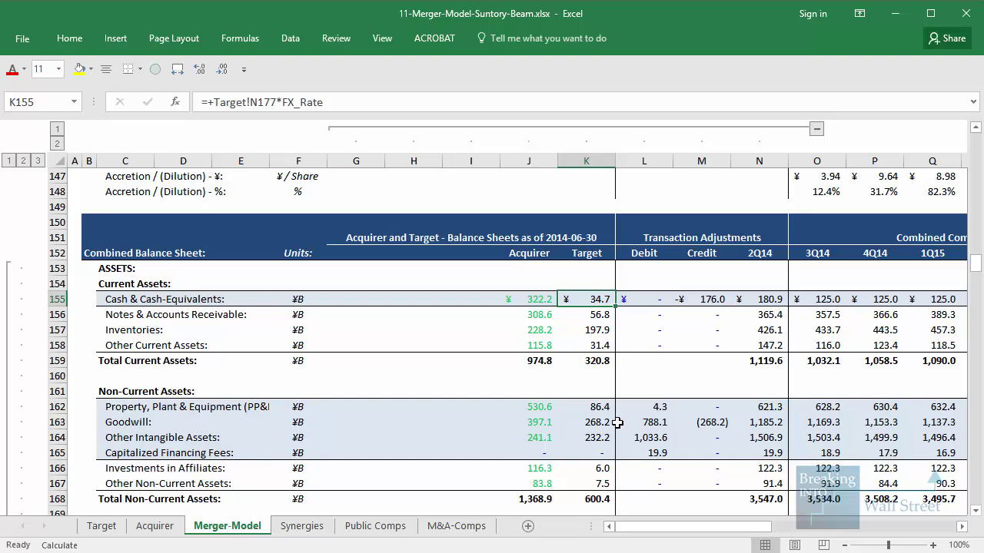
pyautogui.scroll(20, 612, 410)
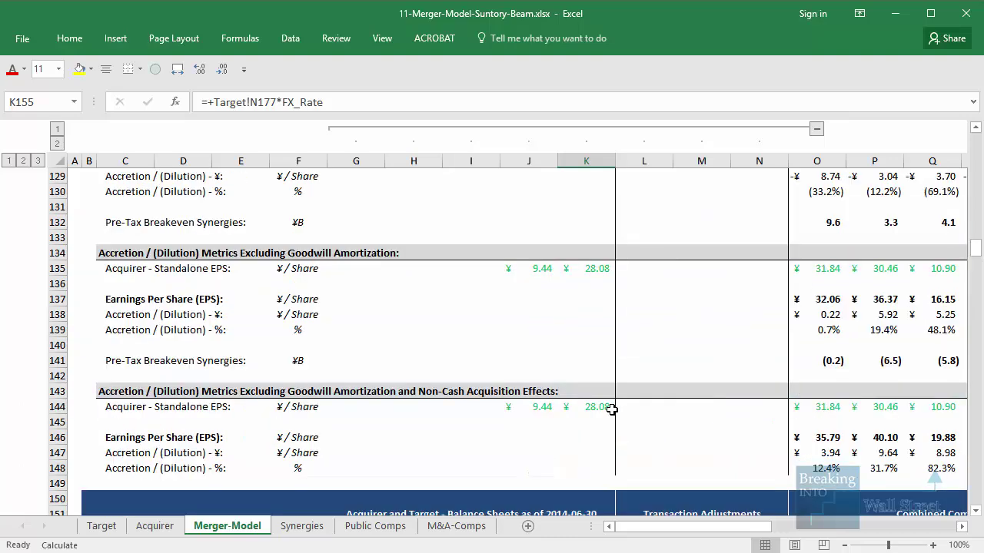
pyautogui.scroll(8, 612, 409)
pyautogui.scroll(-9, 618, 396)
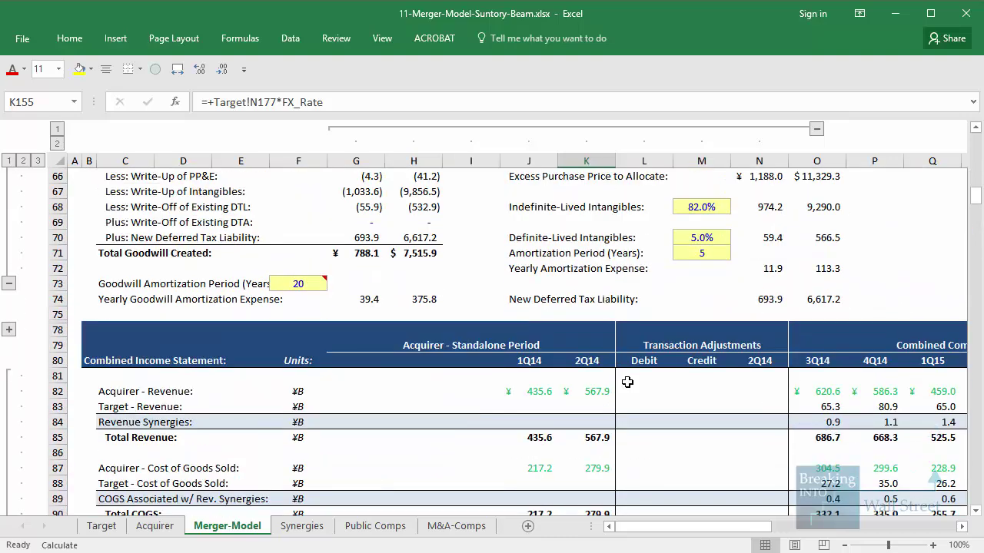
pyautogui.click(638, 376)
pyautogui.scroll(-2, 641, 374)
pyautogui.press('Left')
pyautogui.press('Up')
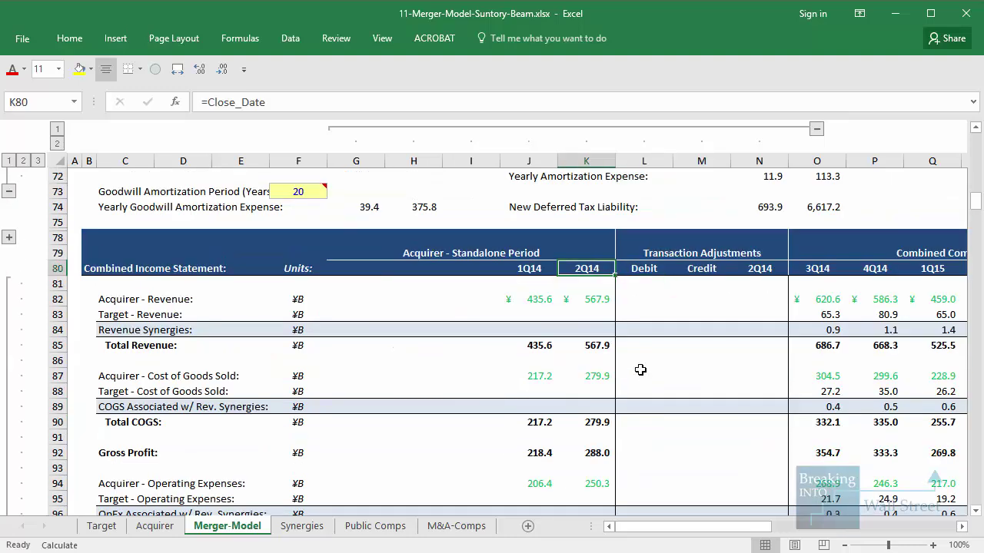
# Highlight the acquirer's standalone period columns, 1Q14 and 2Q14, in full
pyautogui.press('Left')
pyautogui.hotkey('ctrl', 'shift', 'Right')
pyautogui.hotkey('ctrl', 'shift', 'Left')
pyautogui.hotkey('shift', 'BackSpace')
pyautogui.hotkey('ctrl', 'space')
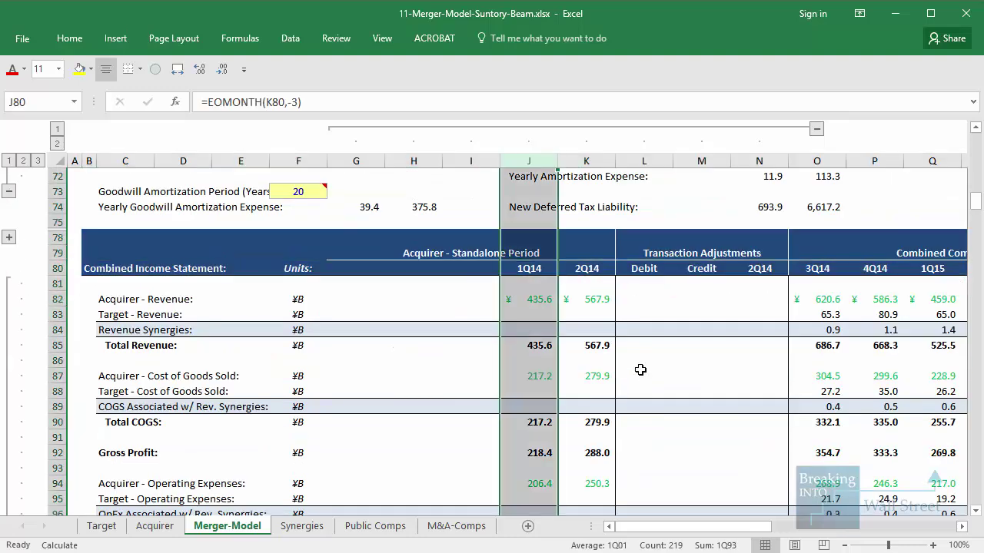
pyautogui.hotkey('shift', 'Right')
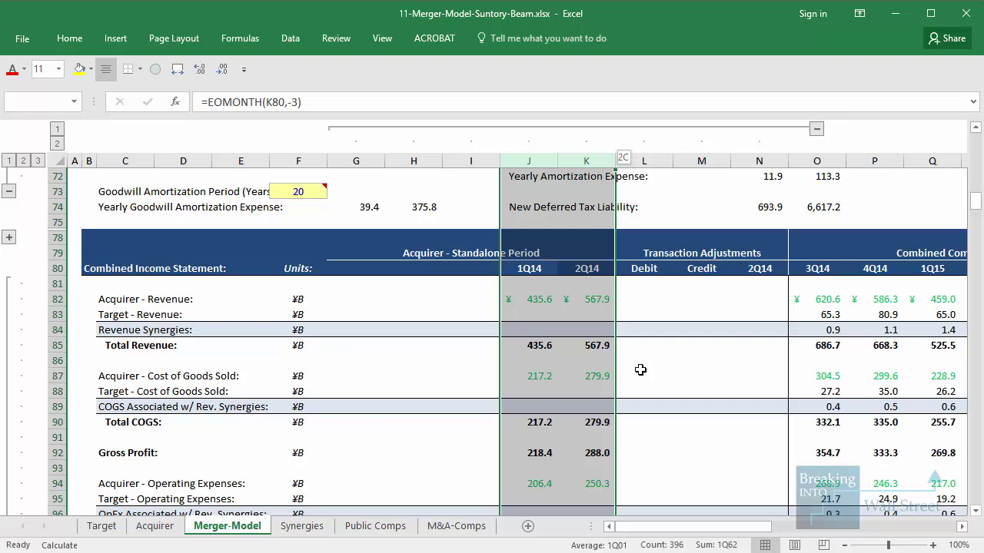
# Walk along the header row from the standalone quarters into the Combined Company Period, up to 3Q15
pyautogui.press('Right')
pyautogui.press('Right')
pyautogui.press('Right')
pyautogui.press('Right')
pyautogui.press('Right')
pyautogui.press('Right')
pyautogui.press('Right')
pyautogui.press('Right')
pyautogui.press('Right')
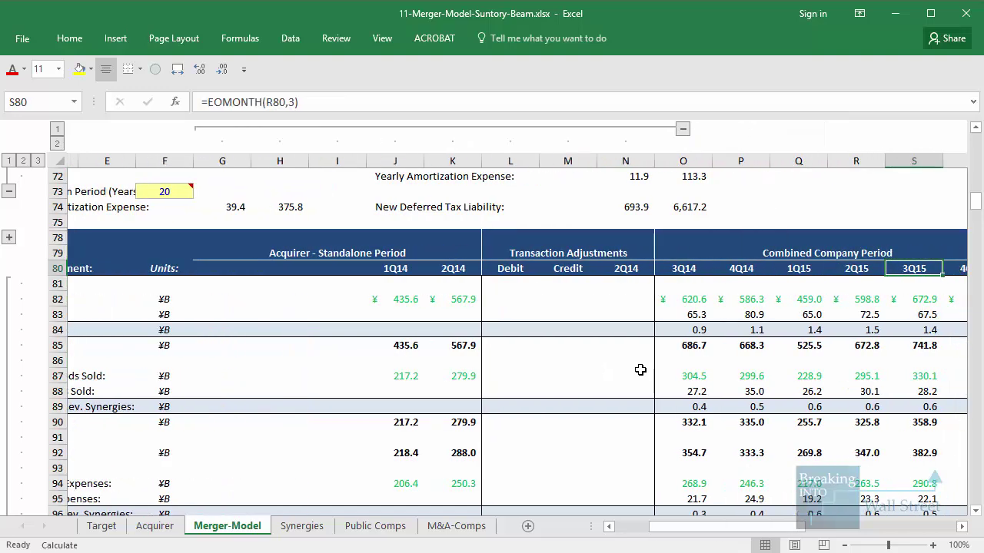
# Highlight the Combined Company Period columns 3Q14 through 4Q15 and examine their accretion / dilution metrics
pyautogui.press('Left')
pyautogui.press('Left')
pyautogui.press('Left')
pyautogui.press('Left')
pyautogui.press('Left')
pyautogui.press('Left')
pyautogui.press('Right')
pyautogui.press('Right')
pyautogui.hotkey('ctrl', 'space')
pyautogui.hotkey('shift', 'Right')
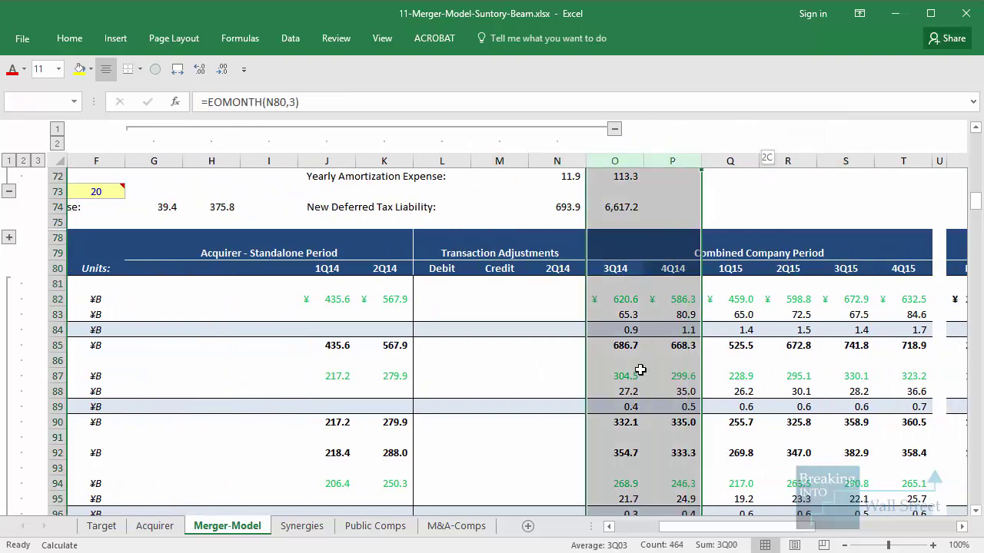
pyautogui.hotkey('shift', 'Right')
pyautogui.hotkey('shift', 'Right')
pyautogui.hotkey('shift', 'Right')
pyautogui.hotkey('shift', 'Right')
pyautogui.scroll(-12, 528, 381)
pyautogui.scroll(-13, 528, 380)
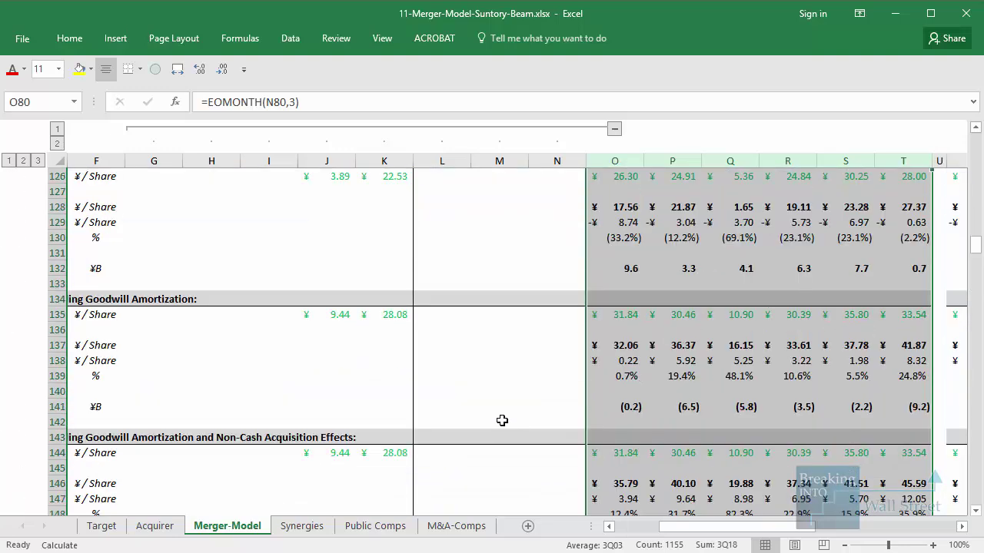
# Find the Combined Balance Sheet on the Merger-Model sheet and highlight its Acquirer and Target columns as of 2014-06-30
pyautogui.click(462, 315)
pyautogui.scroll(-1, 600, 465)
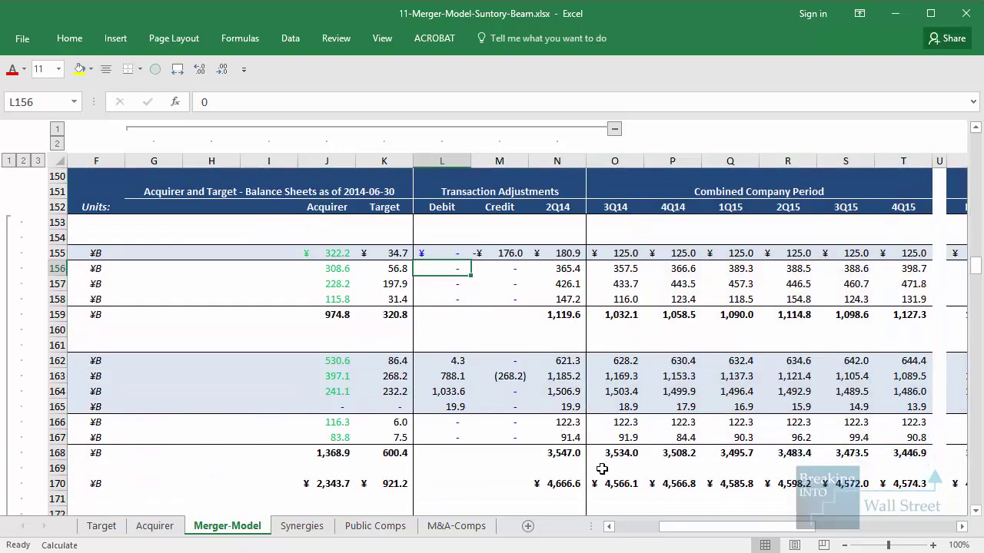
pyautogui.moveTo(681, 531); pyautogui.dragTo(645, 531)
pyautogui.moveTo(629, 207); pyautogui.dragTo(727, 426)
pyautogui.click(554, 239)
pyautogui.click(522, 209)
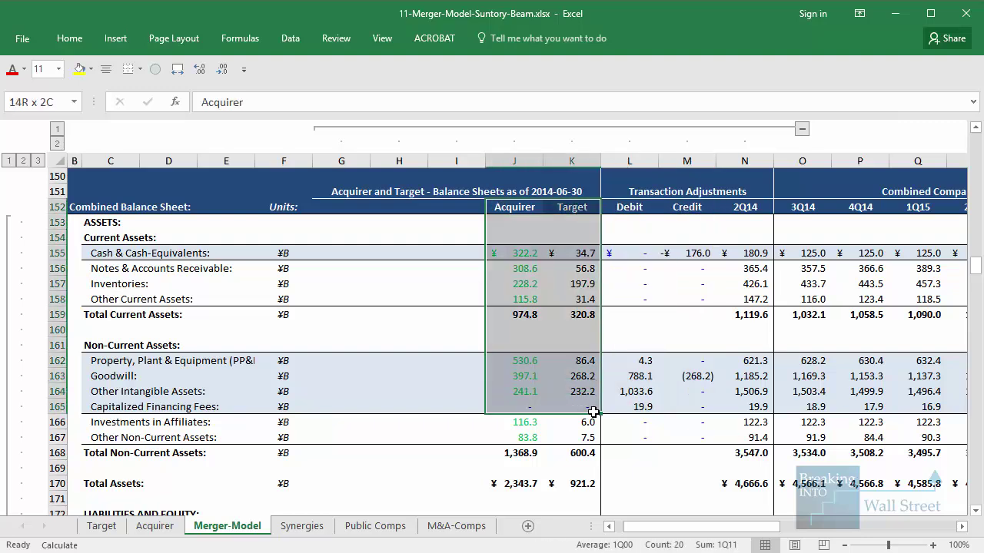
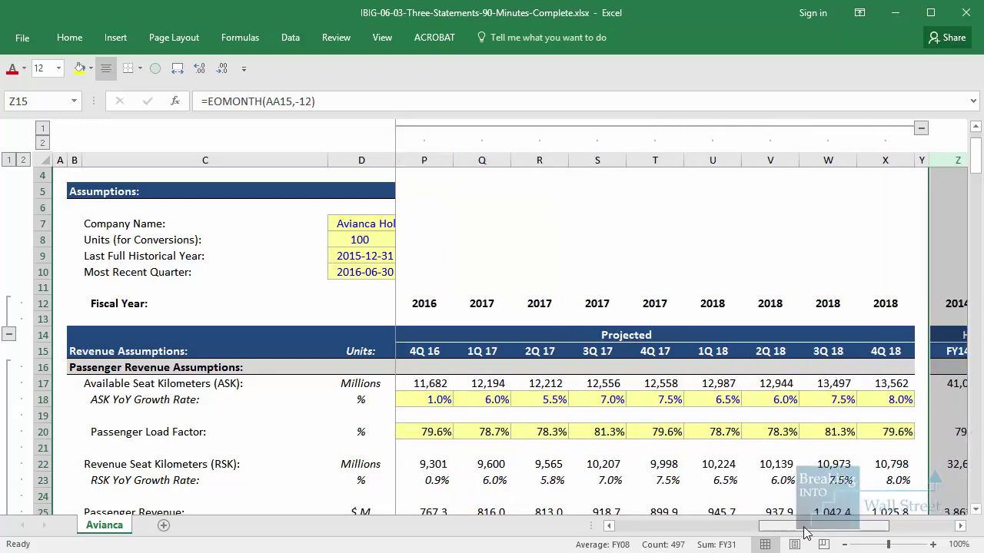
# In the Avianca revenue assumptions, inspect the 2Q 15 ASK YoY Growth Rate formula and close it unchanged
pyautogui.click(501, 317)
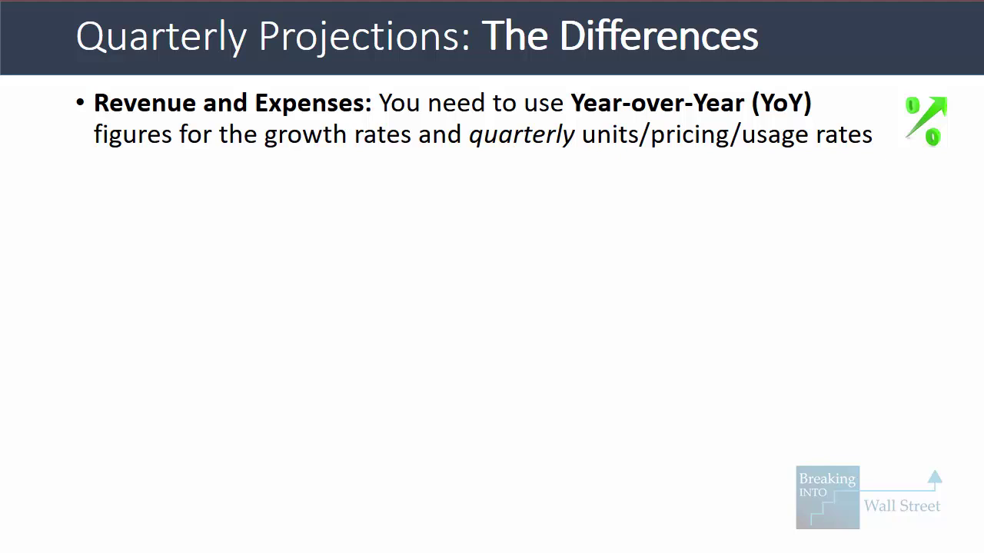
pyautogui.press('Right')
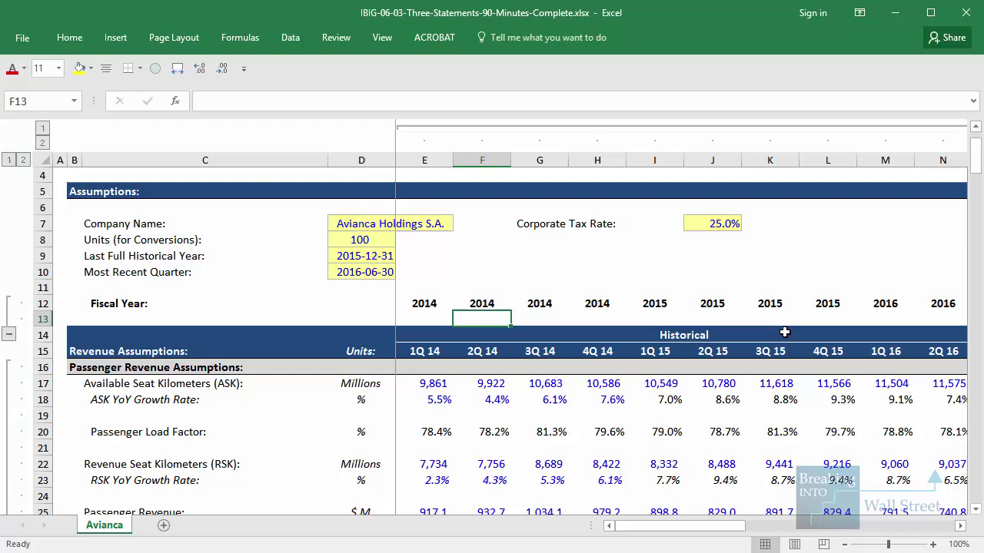
pyautogui.scroll(-2, 835, 322)
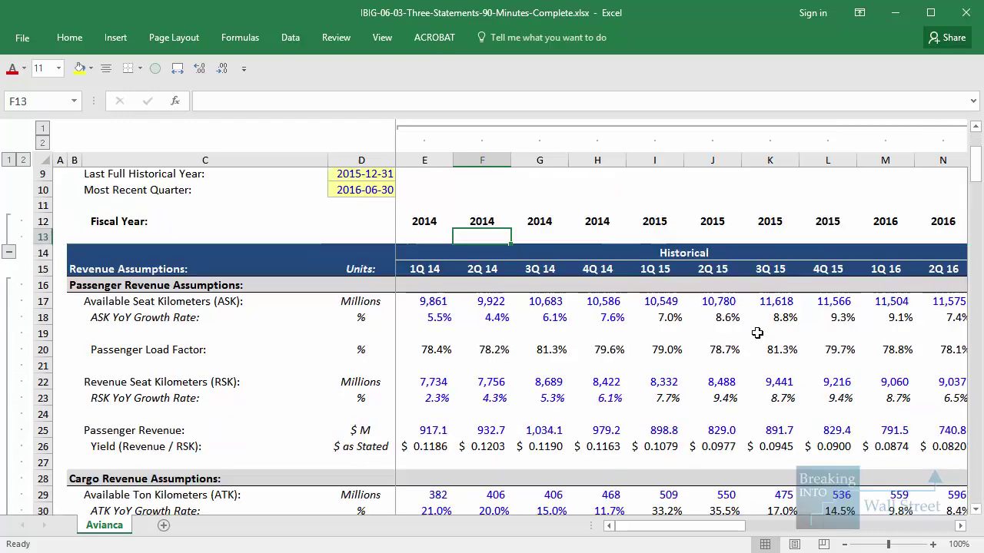
pyautogui.doubleClick(738, 301)
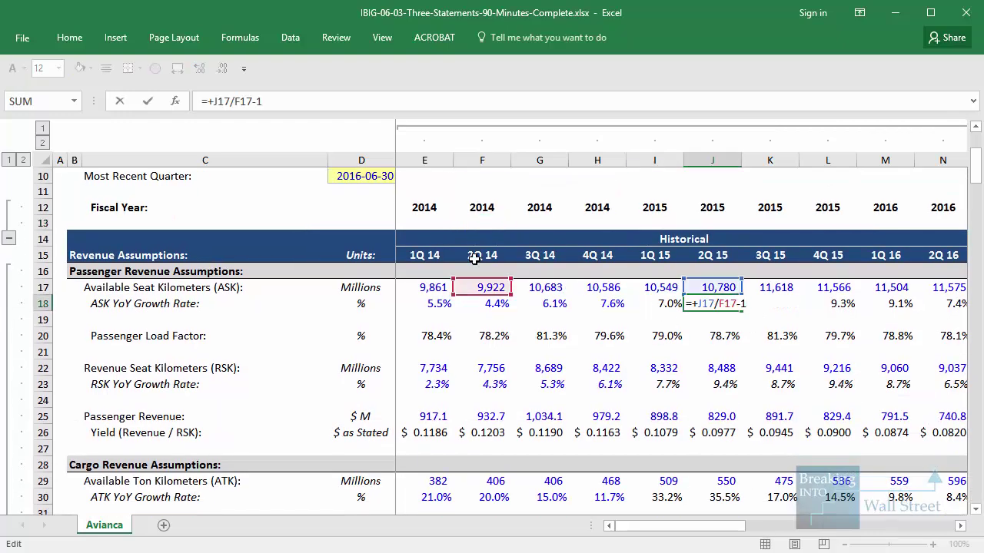
pyautogui.moveTo(510, 295); pyautogui.dragTo(757, 308)
pyautogui.hotkey('ctrl', 'Return')
pyautogui.click(584, 395)
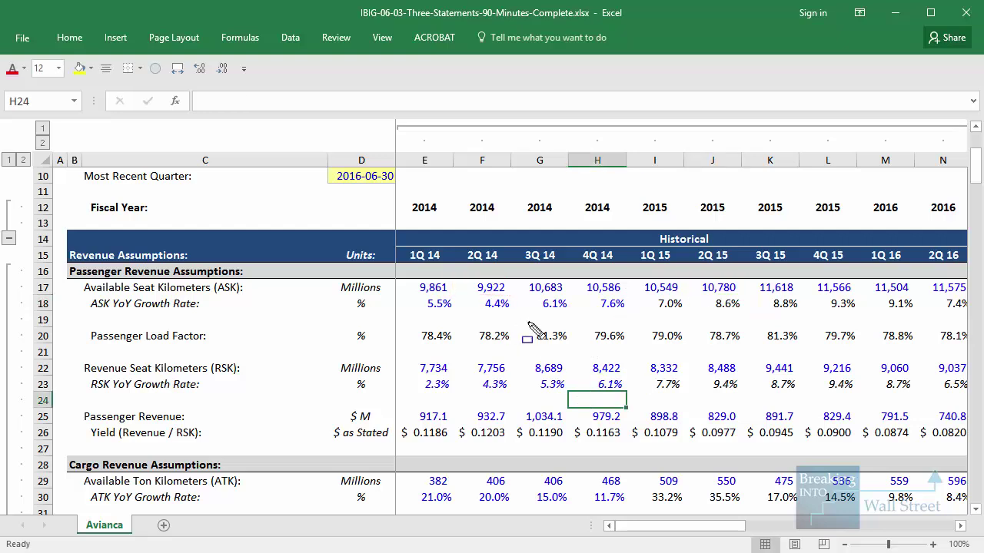
# Box the Passenger Load Factor figures for 3Q 14 and 3Q 15 to compare the same quarter across years
pyautogui.moveTo(742, 316); pyautogui.dragTo(820, 352)
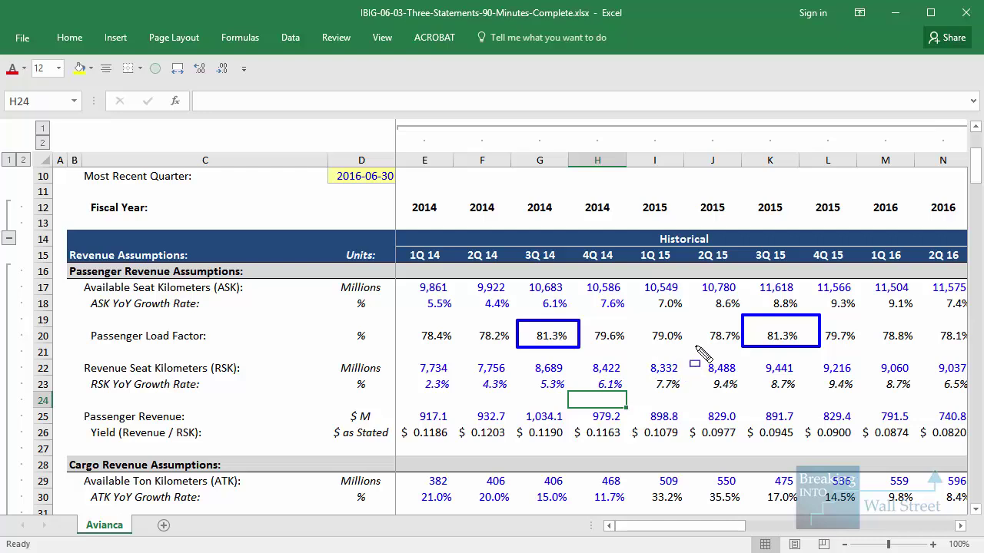
pyautogui.click(750, 347)
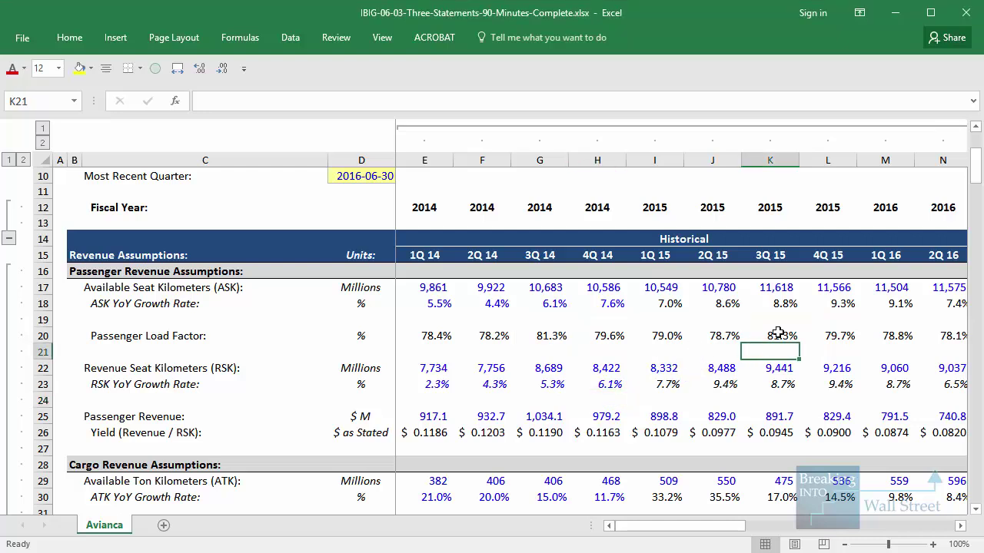
pyautogui.click(778, 332)
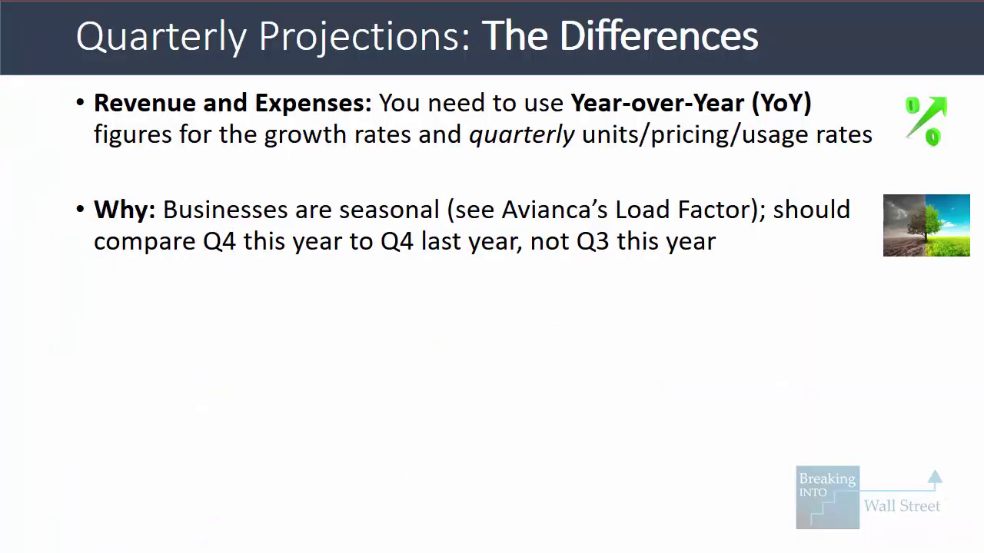
pyautogui.press('Right')
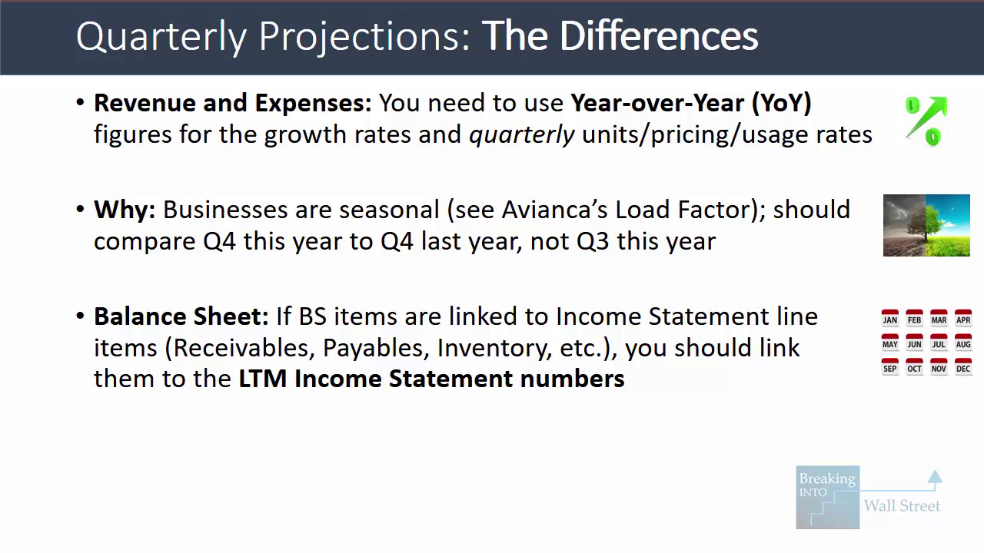
pyautogui.press('Right')
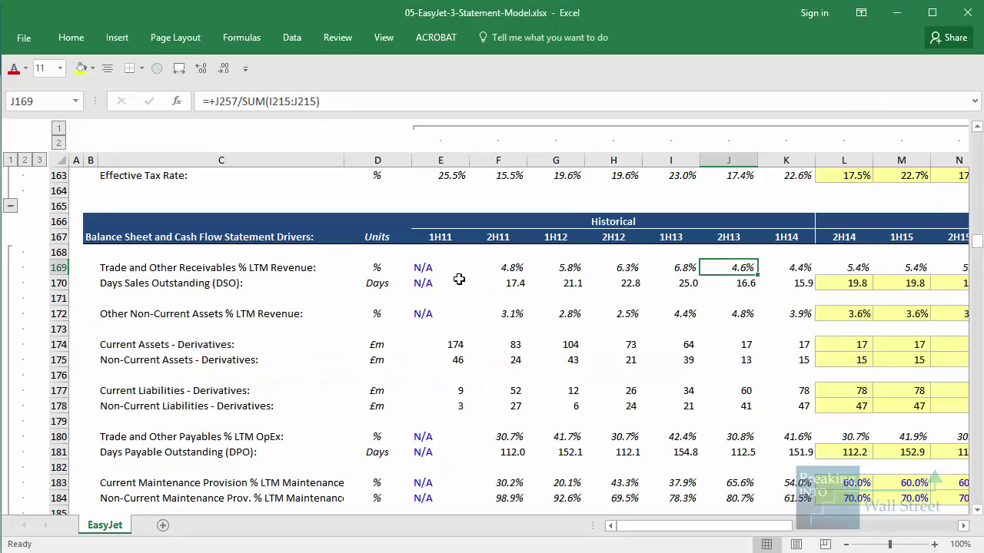
# In the EasyJet model, open the 1H14 Trade and Other Receivables % LTM Revenue formula and mark its receivables reference on the Statement of Financial Position
pyautogui.click(458, 285)
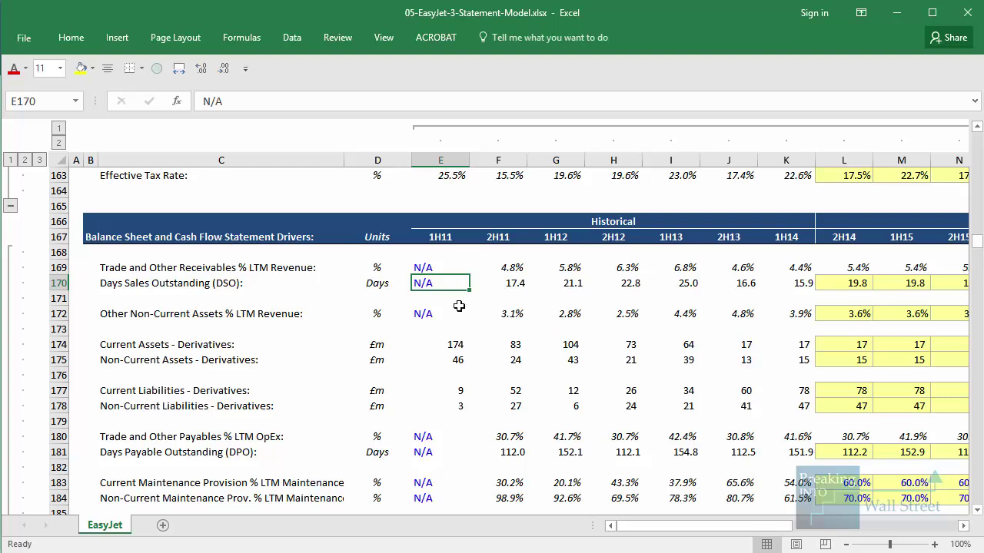
pyautogui.scroll(1, 738, 307)
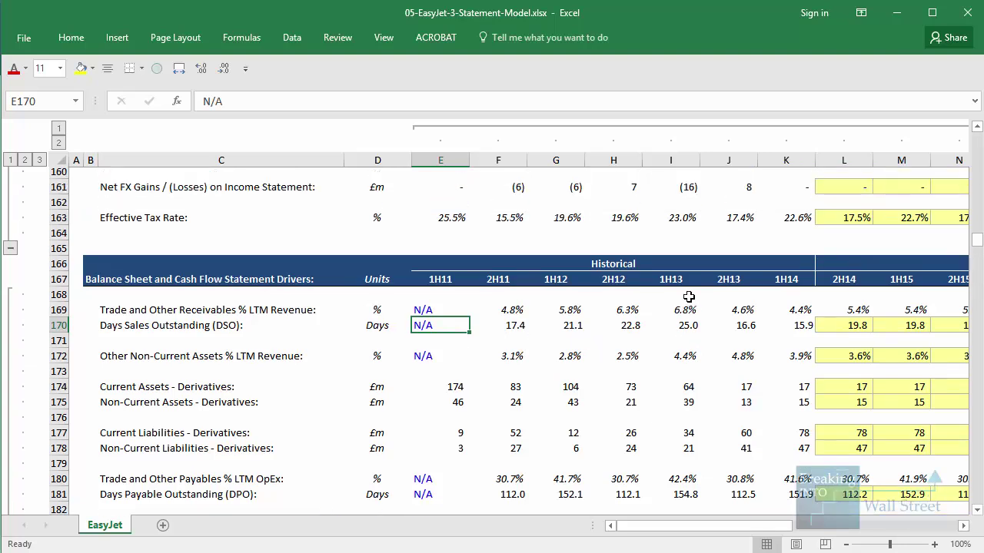
pyautogui.doubleClick(784, 314)
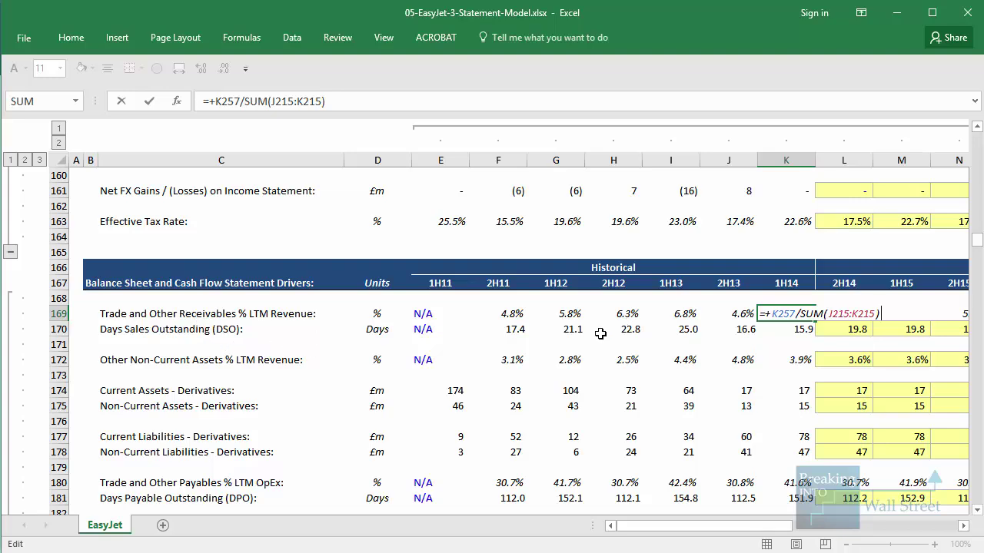
pyautogui.scroll(-20, 600, 333)
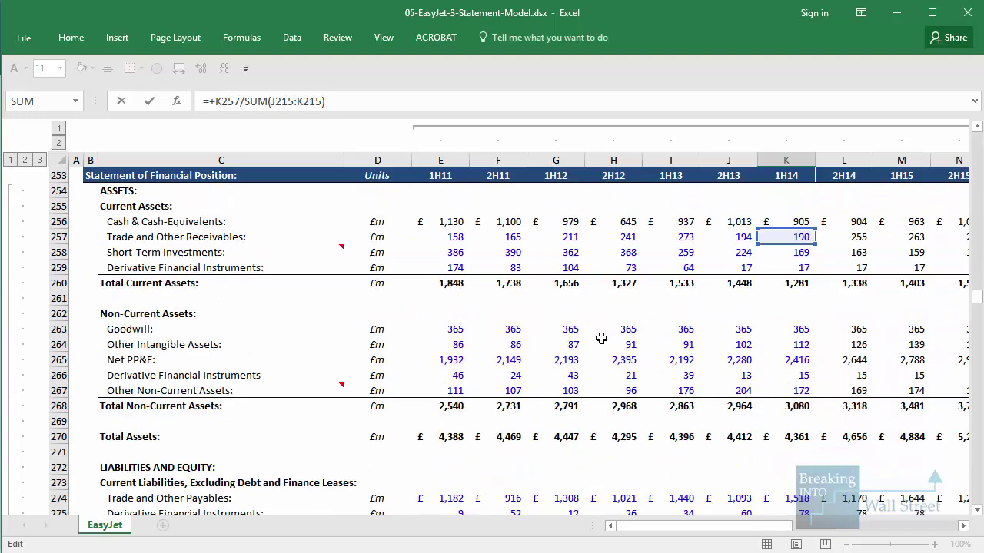
pyautogui.scroll(2, 600, 339)
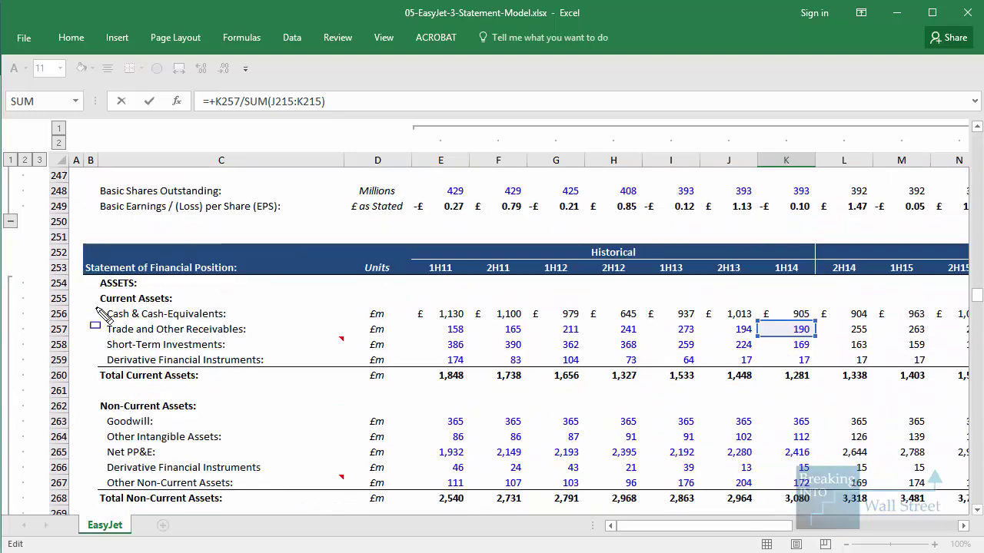
pyautogui.moveTo(99, 315)
pyautogui.mouseDown()
pyautogui.moveTo(103, 331)
pyautogui.moveTo(261, 347)
pyautogui.mouseUp()
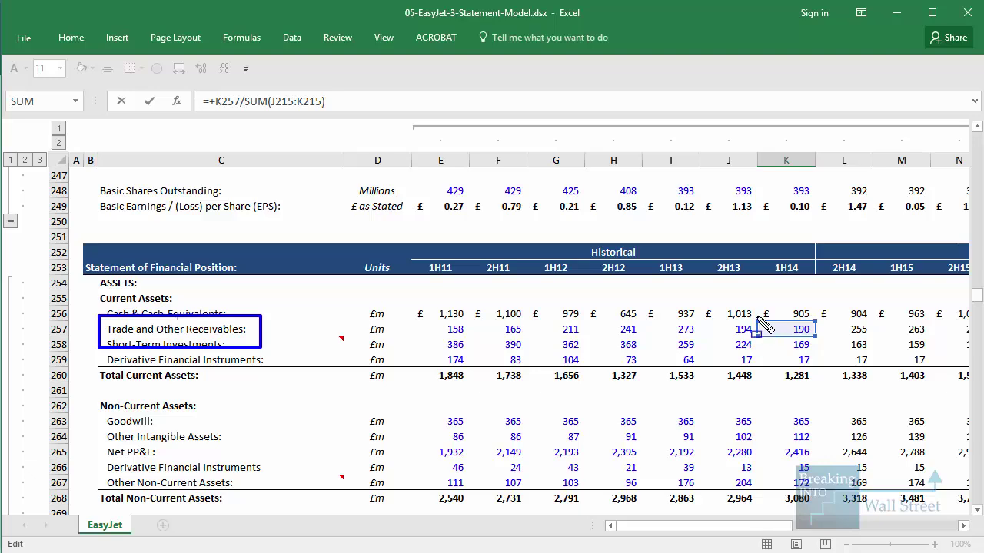
pyautogui.moveTo(756, 317)
pyautogui.mouseDown()
pyautogui.moveTo(814, 347)
pyautogui.moveTo(823, 338)
pyautogui.mouseUp()
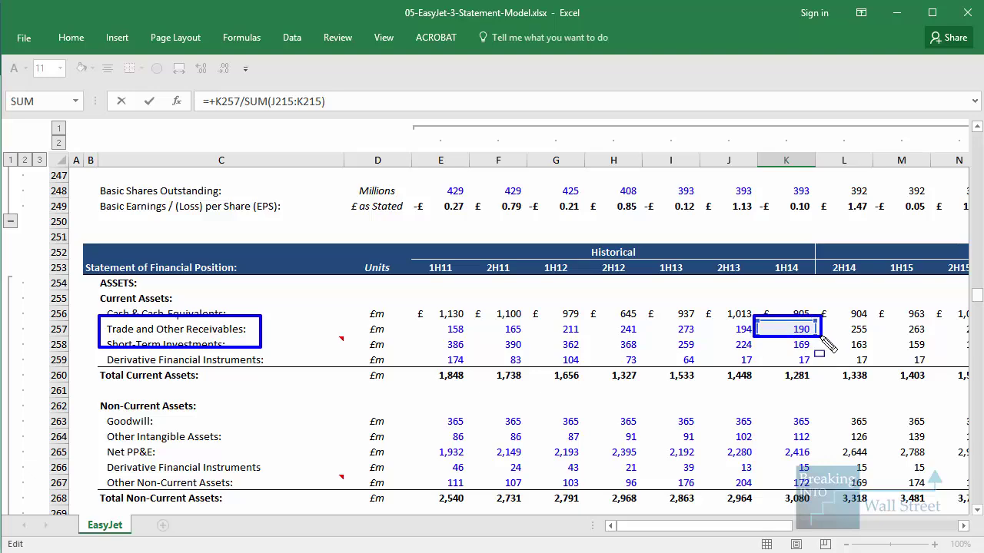
pyautogui.press('Escape')
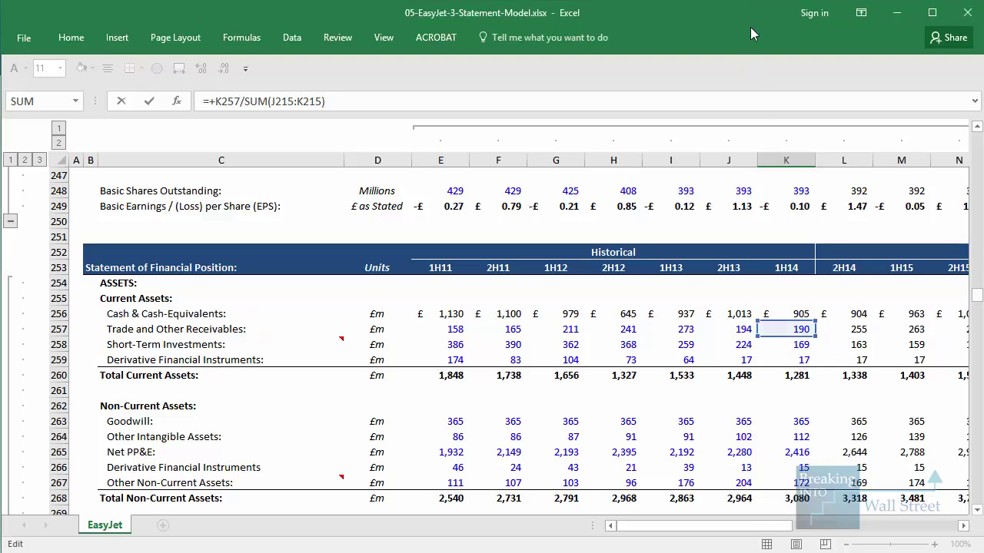
# Trace the formula's revenue reference to the Income Statement, box Total Revenue for 2H13 and 1H14, and close the formula unchanged
pyautogui.scroll(6, 798, 222)
pyautogui.scroll(8, 798, 222)
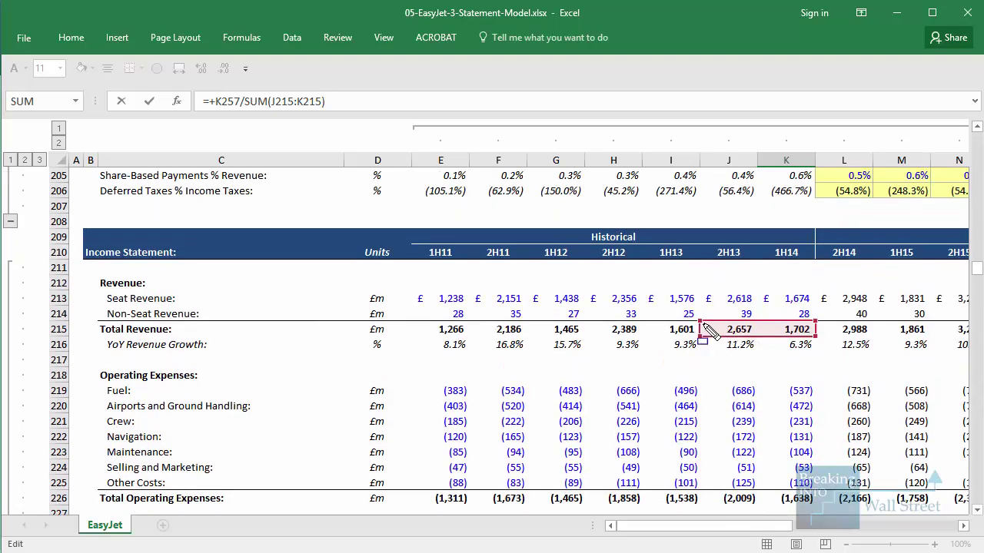
pyautogui.moveTo(695, 319); pyautogui.dragTo(822, 342)
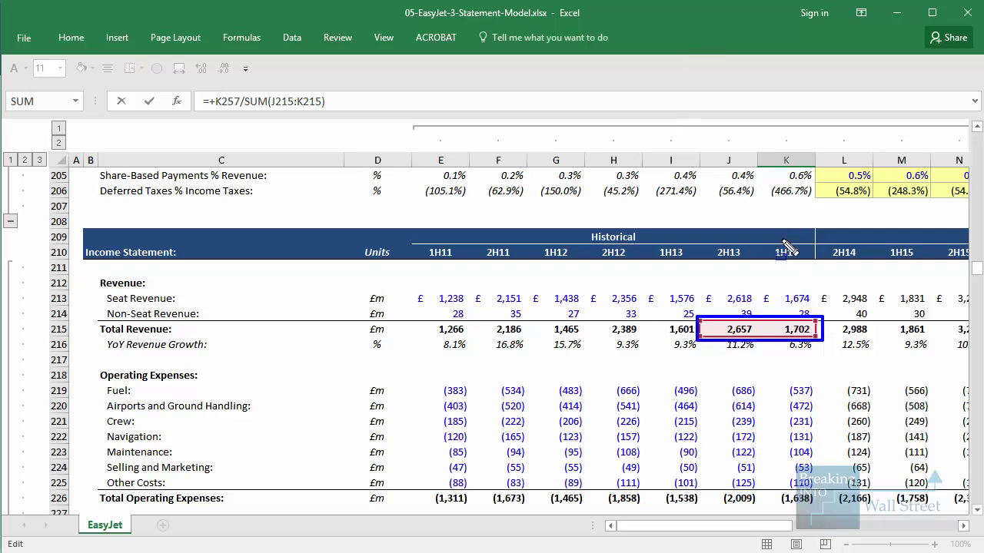
pyautogui.press('Escape')
pyautogui.press('Escape')
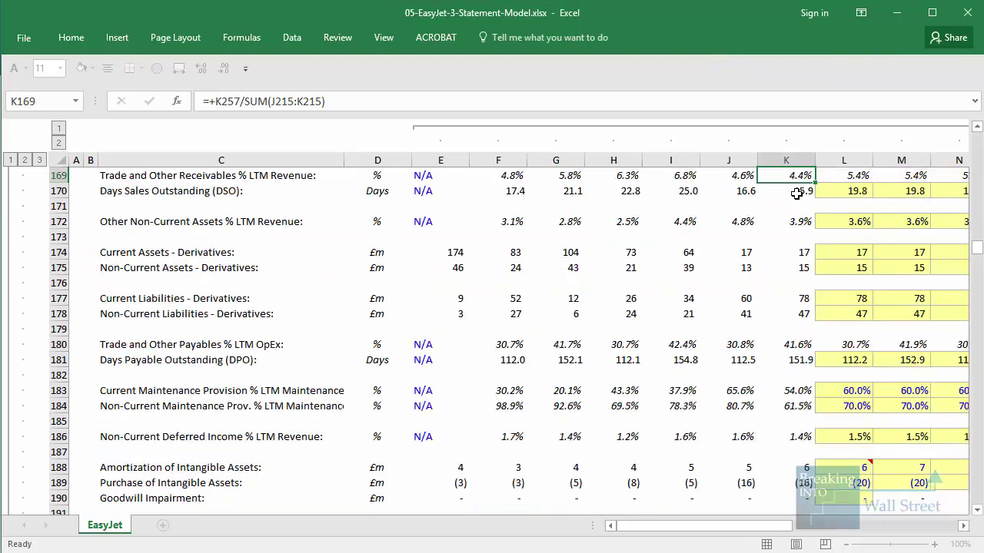
# Highlight the full driver rows for Trade and Other Receivables % LTM Revenue and Other Non-Current Assets % LTM Revenue
pyautogui.hotkey('shift', 'space')
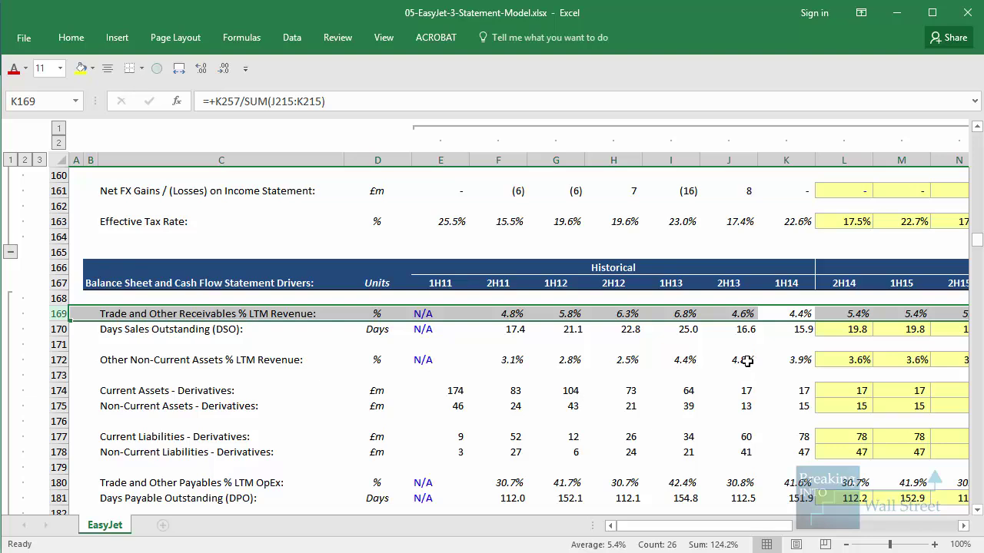
pyautogui.scroll(-1, 793, 327)
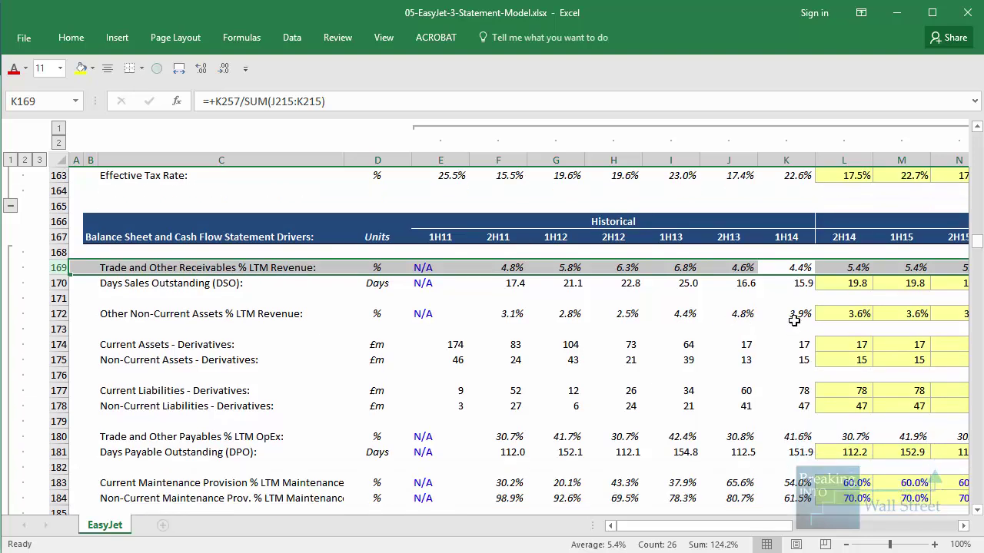
pyautogui.click(793, 313)
pyautogui.hotkey('shift', 'space')
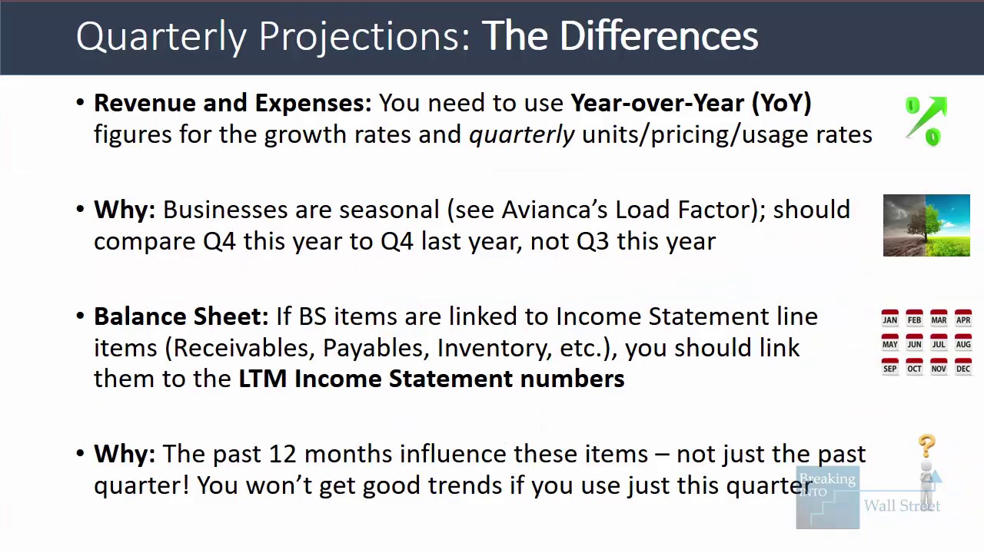
# Switch to the Avianca workbook, find the Debt Schedule's projected quarters and select the 3Q 16 Bonds interest expense
pyautogui.press('Right')
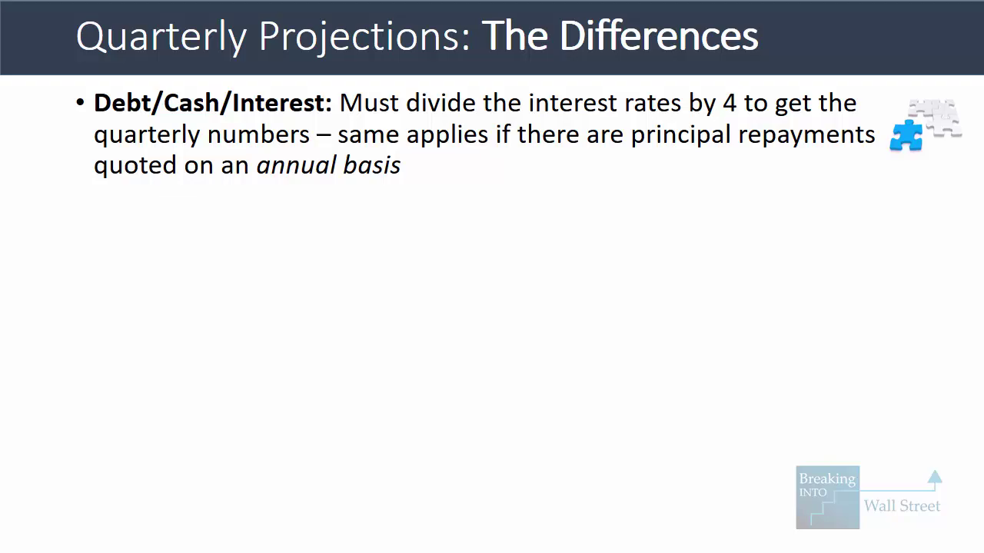
pyautogui.hotkey('alt', 'Tab')
pyautogui.scroll(-11, 658, 474)
pyautogui.scroll(-20, 658, 474)
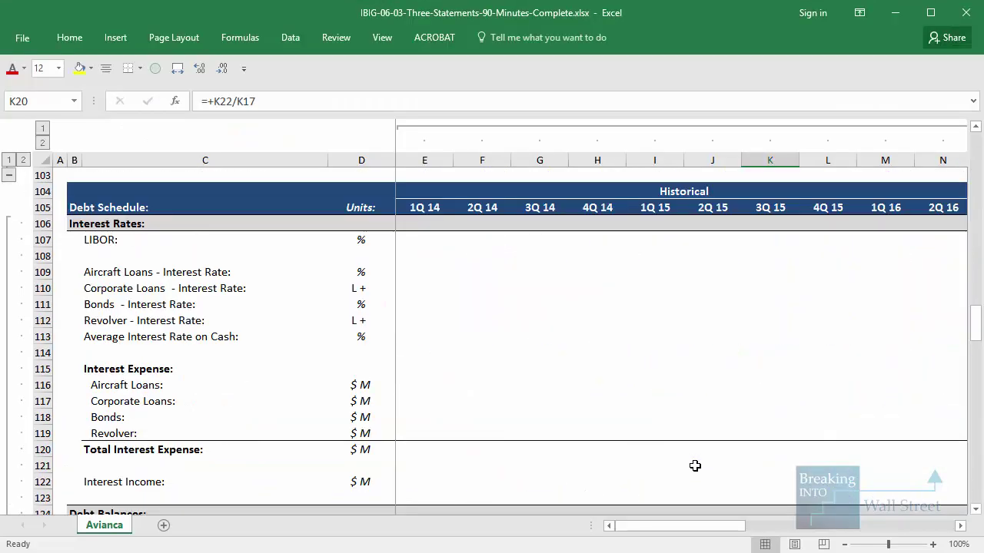
pyautogui.click(792, 404)
pyautogui.scroll(3, 858, 425)
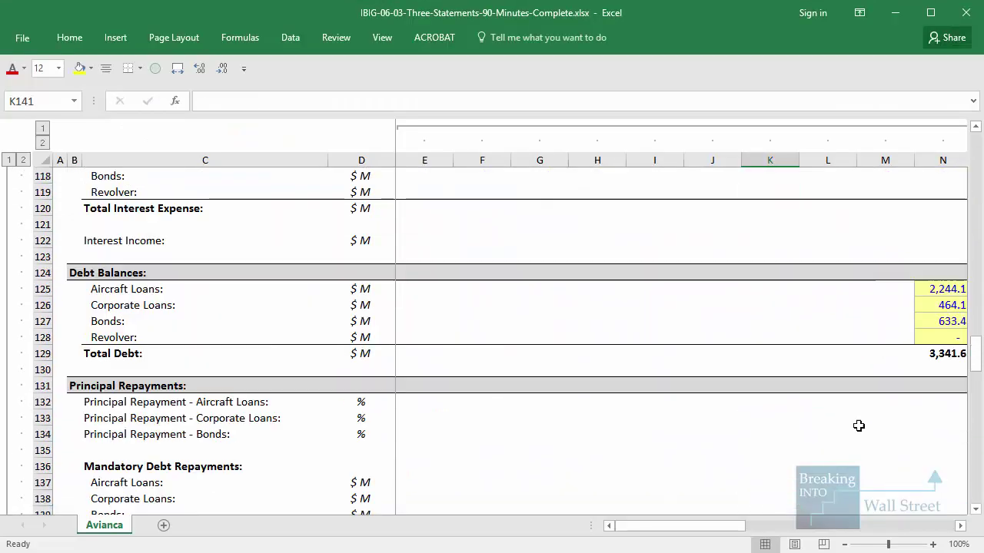
pyautogui.press('Right')
pyautogui.press('Right')
pyautogui.hscroll(3, 859, 425)
pyautogui.scroll(7, 858, 425)
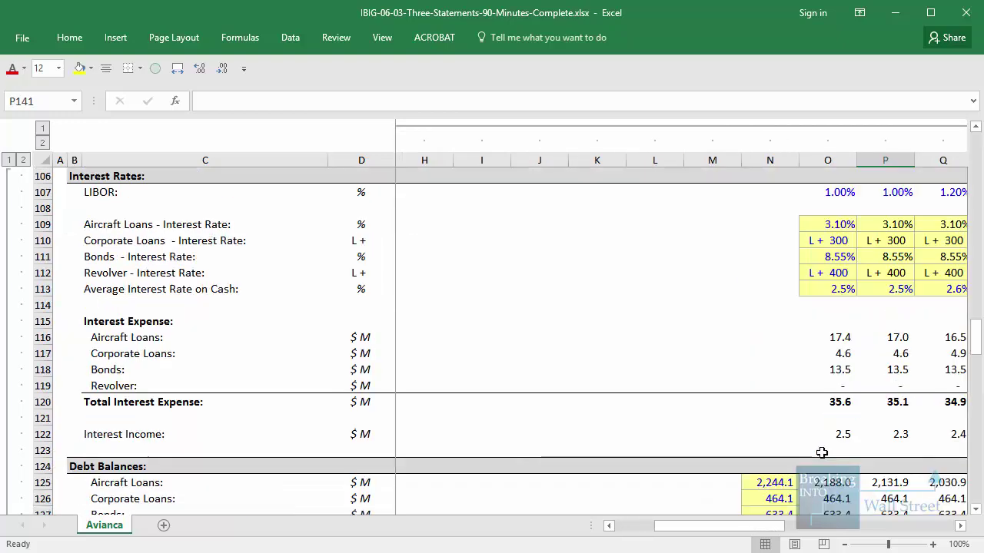
pyautogui.click(849, 465)
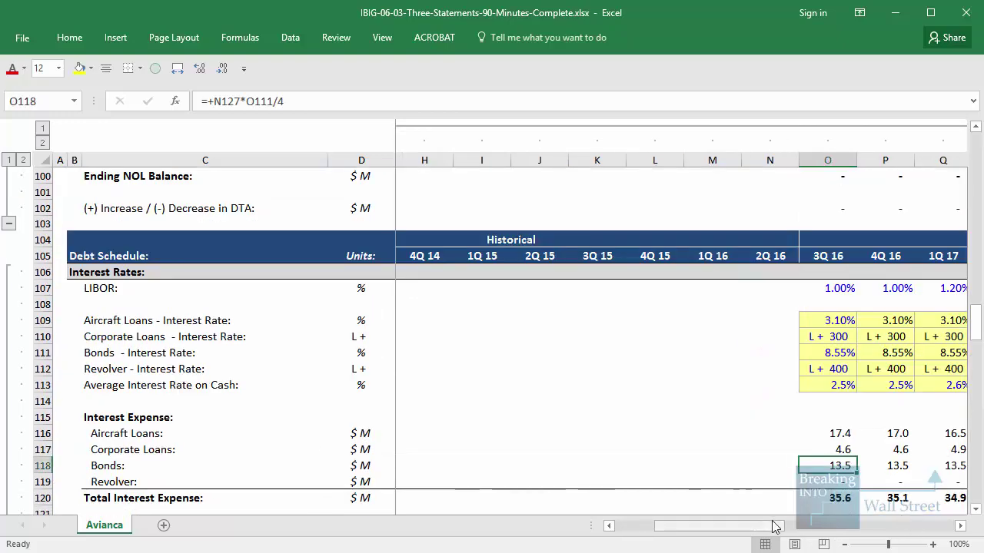
# Open the 3Q 16 Aircraft Loans interest expense formula and box it to examine the division of the annual rate by 4
pyautogui.moveTo(773, 525); pyautogui.dragTo(829, 538)
pyautogui.scroll(-3, 646, 446)
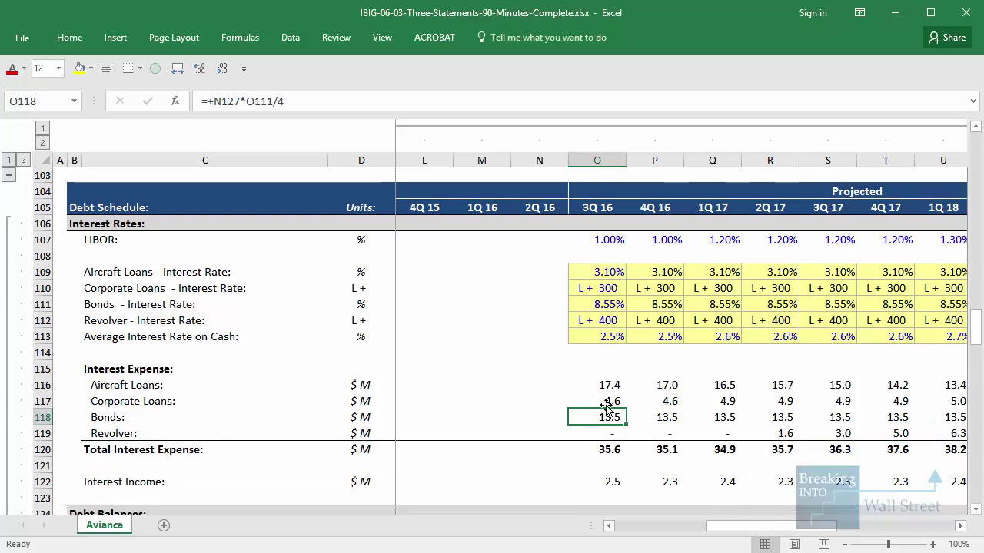
pyautogui.doubleClick(611, 385)
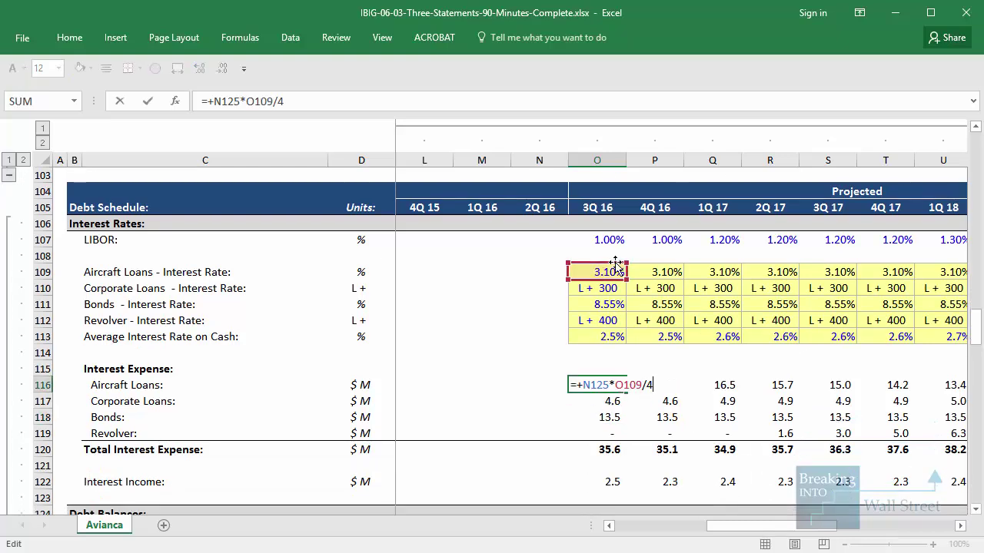
pyautogui.moveTo(554, 369); pyautogui.dragTo(665, 395)
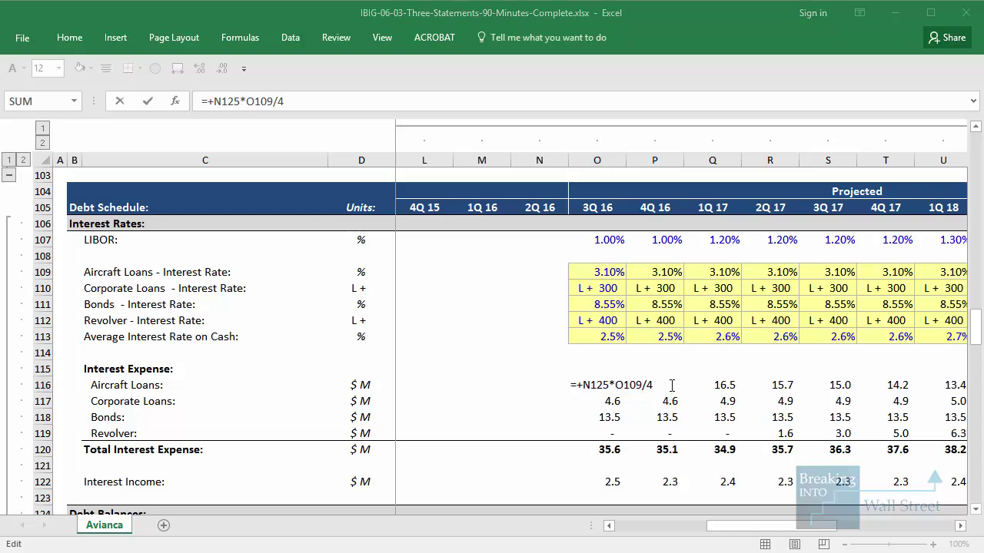
# Open the 3Q 16 Corporate Loans interest expense formula to examine how LIBOR plus the spread is divided by 4
pyautogui.hotkey('ctrl', 'Return')
pyautogui.press('Down')
pyautogui.press('F2')
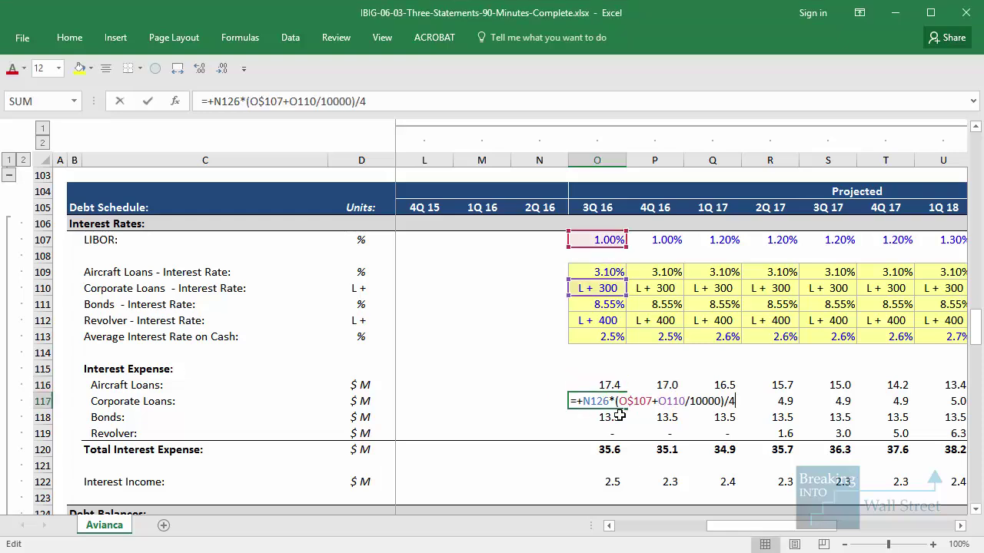
pyautogui.scroll(-5, 586, 436)
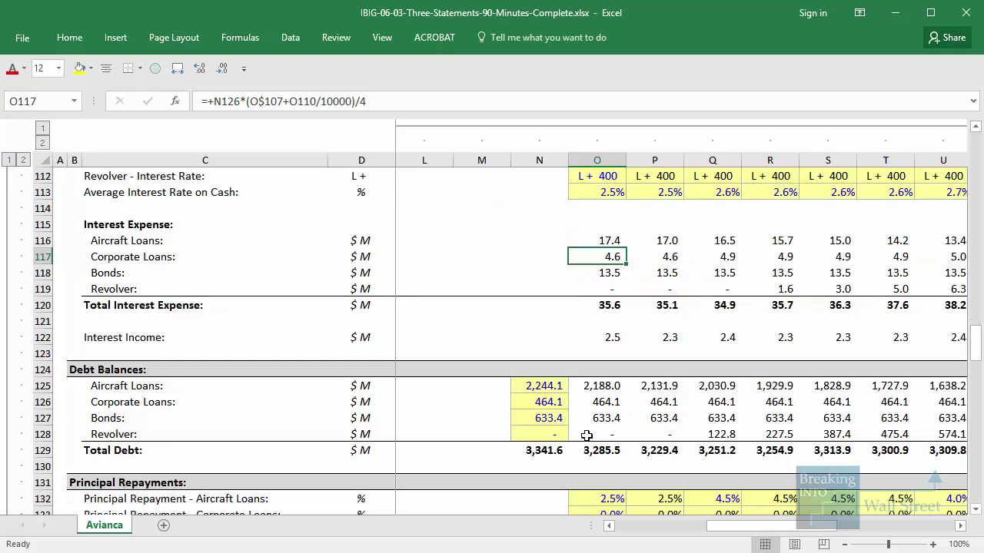
# Examine the 3Q 16 Aircraft Loans principal repayment formula in the Principal Repayments section, boxing the formula and its row label, then close it
pyautogui.click(604, 416)
pyautogui.click(602, 401)
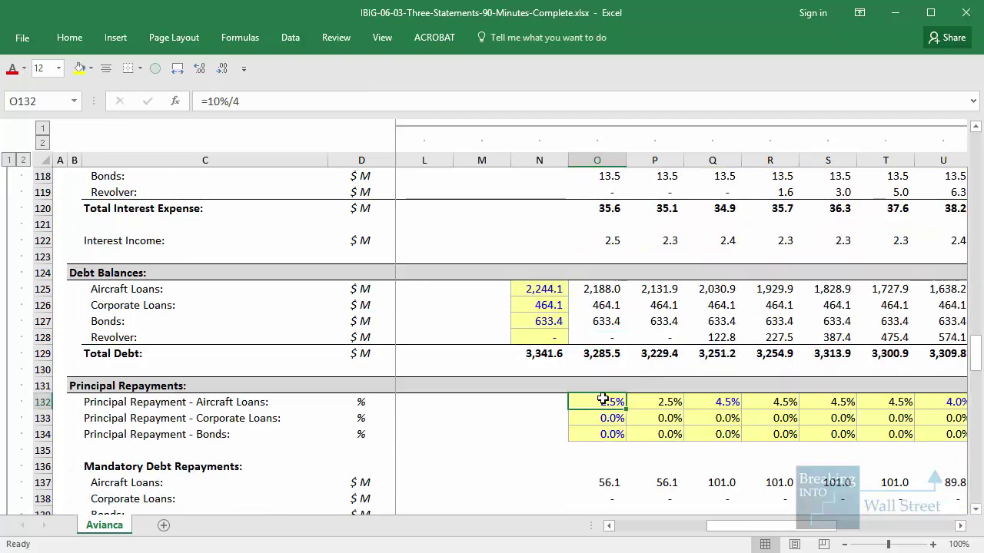
pyautogui.press('F2')
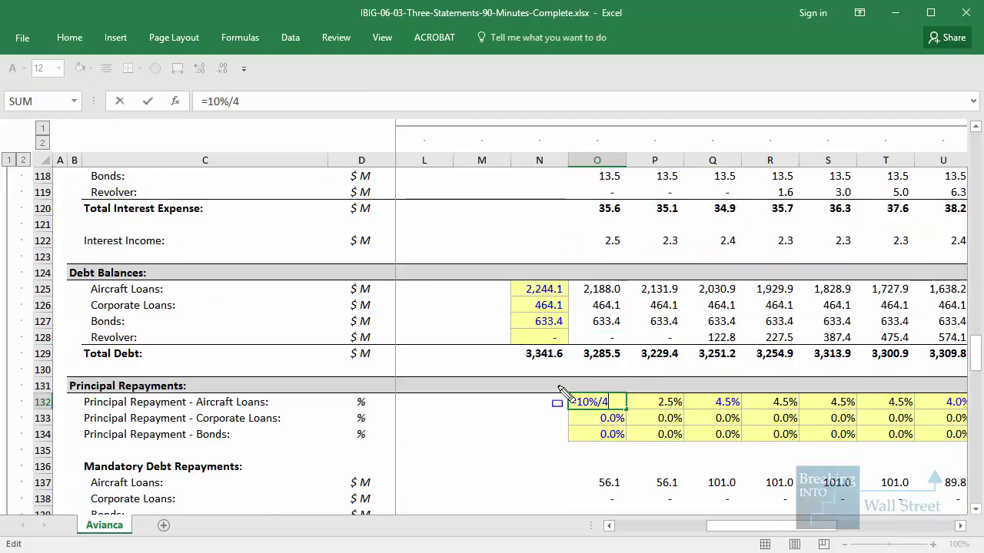
pyautogui.moveTo(558, 386); pyautogui.dragTo(629, 421)
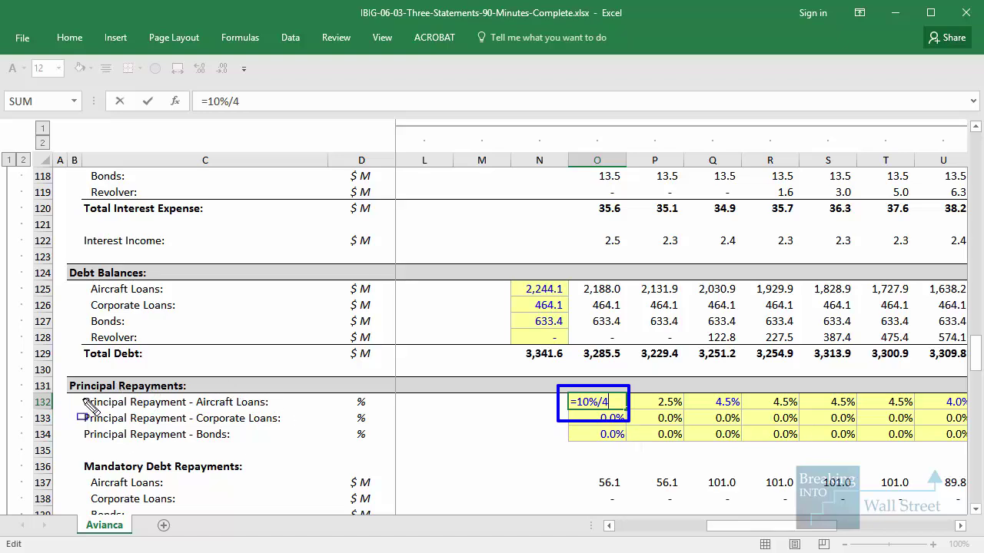
pyautogui.moveTo(82, 396)
pyautogui.mouseDown()
pyautogui.moveTo(171, 416)
pyautogui.moveTo(280, 413)
pyautogui.mouseUp()
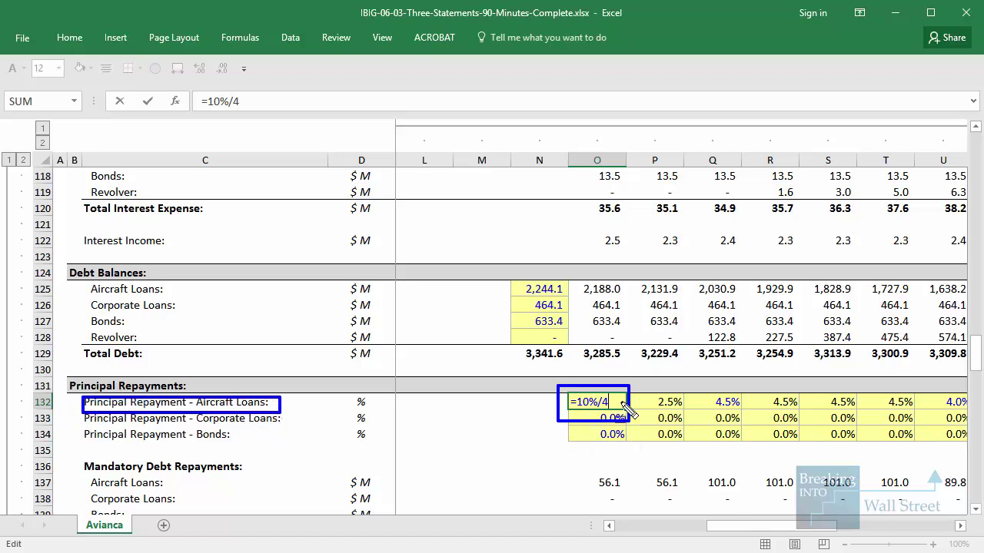
pyautogui.press('Escape')
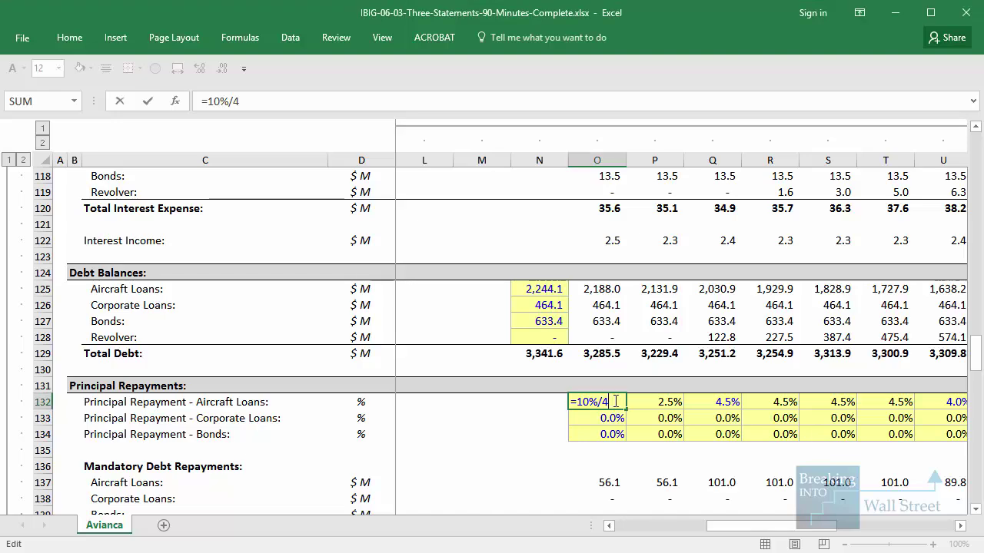
pyautogui.hotkey('ctrl', 'Return')
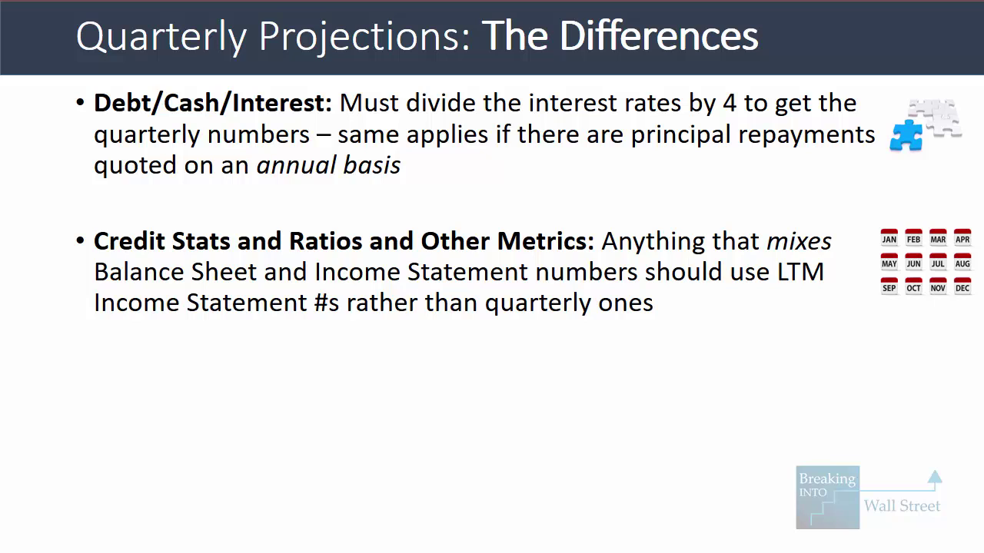
pyautogui.press('Right')
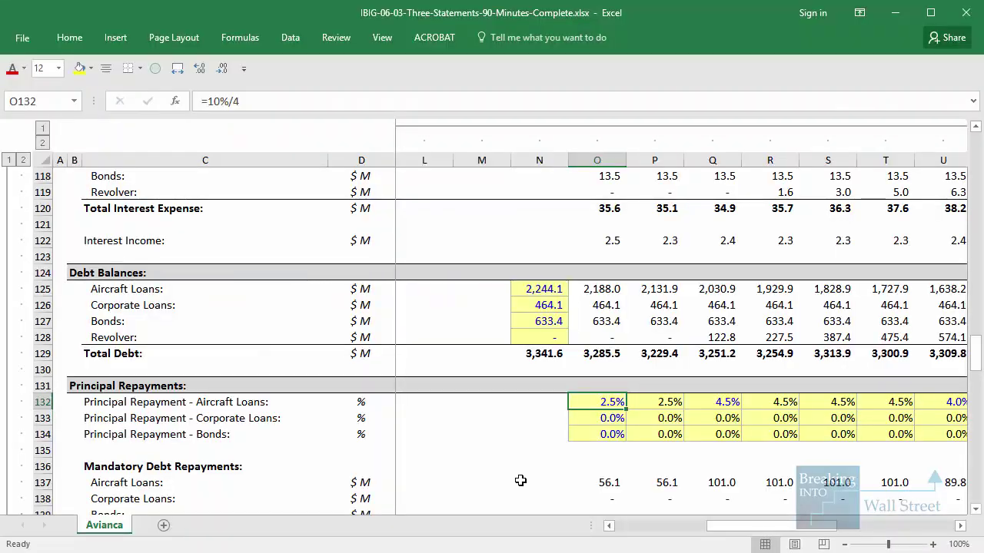
# Find the Credit Stats and Ratios section, open the 2Q 17 LTM EBITDA formula and box the LTM EBITDA and LTM EBITDAR labels
pyautogui.scroll(-7, 538, 471)
pyautogui.scroll(-3, 554, 464)
pyautogui.scroll(2, 555, 465)
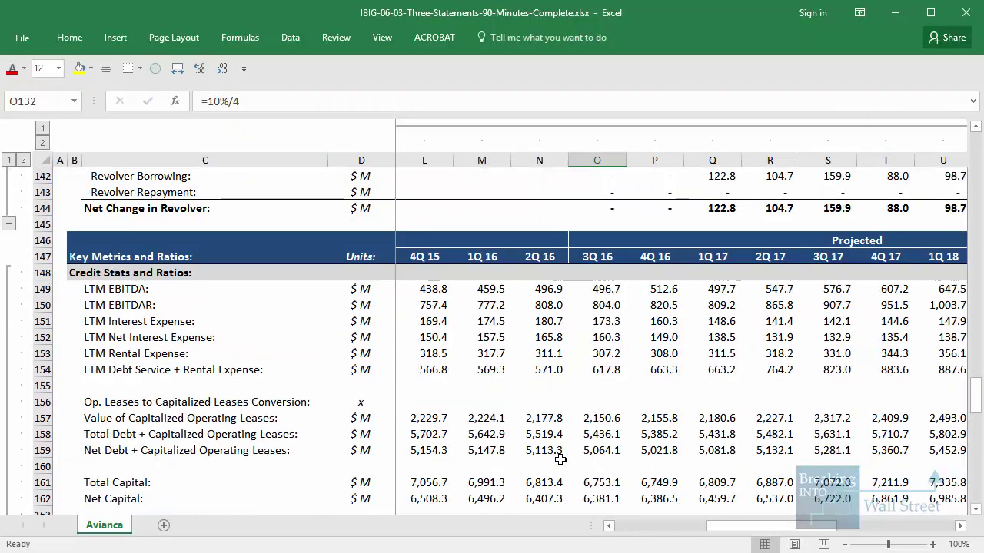
pyautogui.click(763, 289)
pyautogui.press('F2')
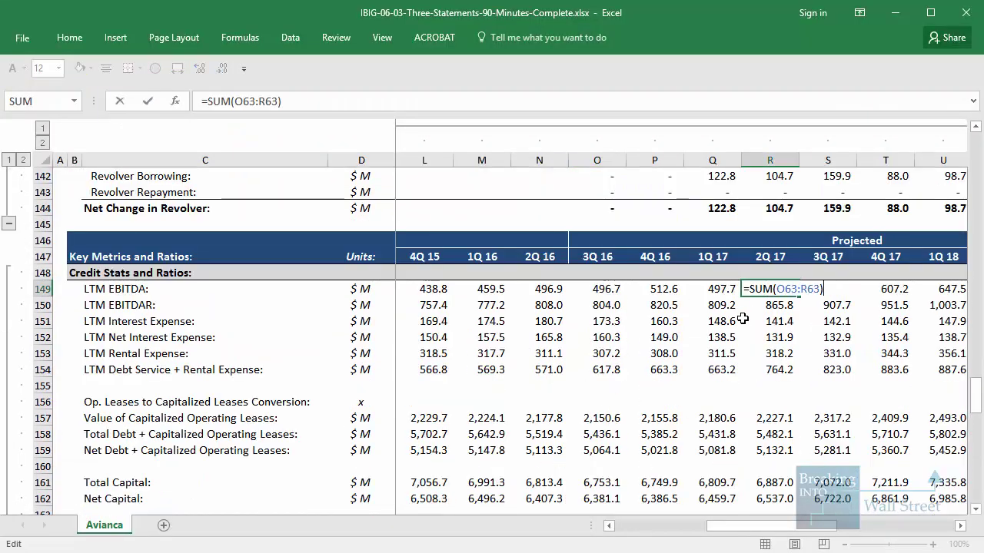
pyautogui.moveTo(75, 274); pyautogui.dragTo(178, 332)
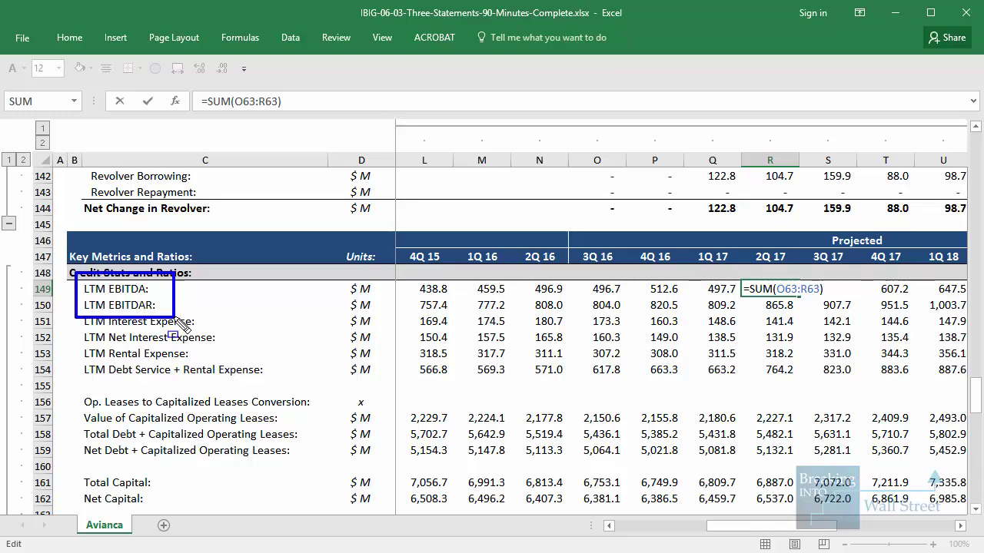
# Trace the 2Q 17 LTM EBITDA sum to the quarterly EBITDA figures for 3Q 16 through 2Q 17 and close the formula
pyautogui.scroll(17, 748, 252)
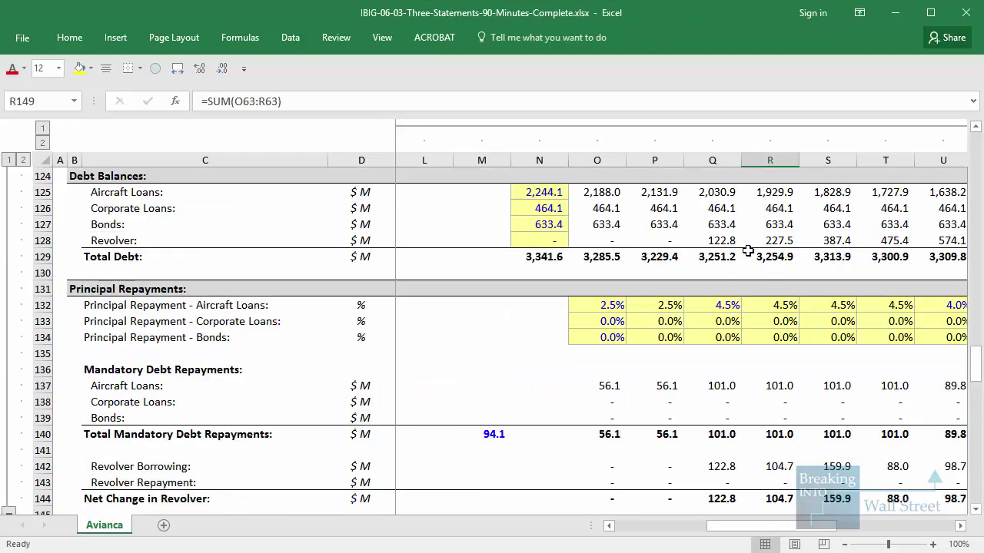
pyautogui.scroll(15, 747, 252)
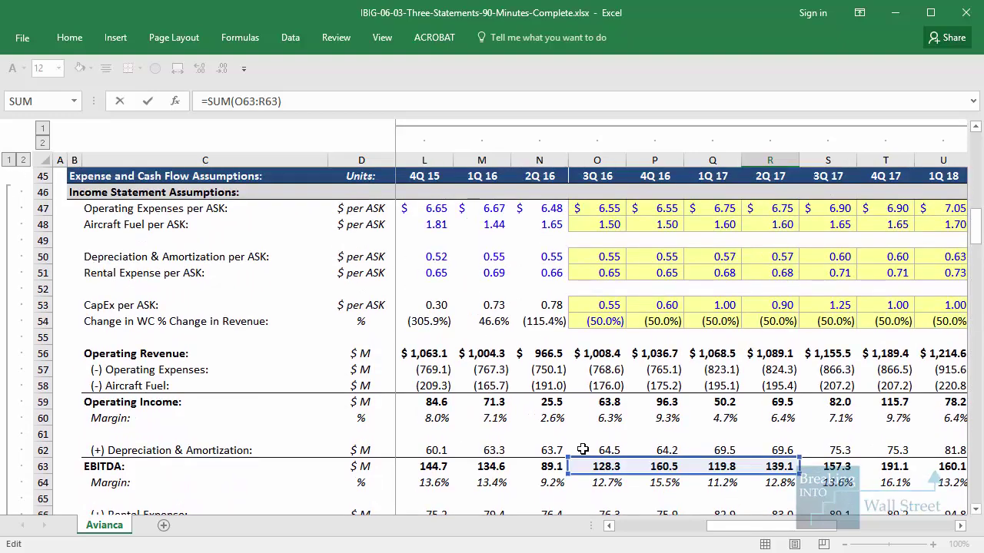
pyautogui.scroll(1, 561, 461)
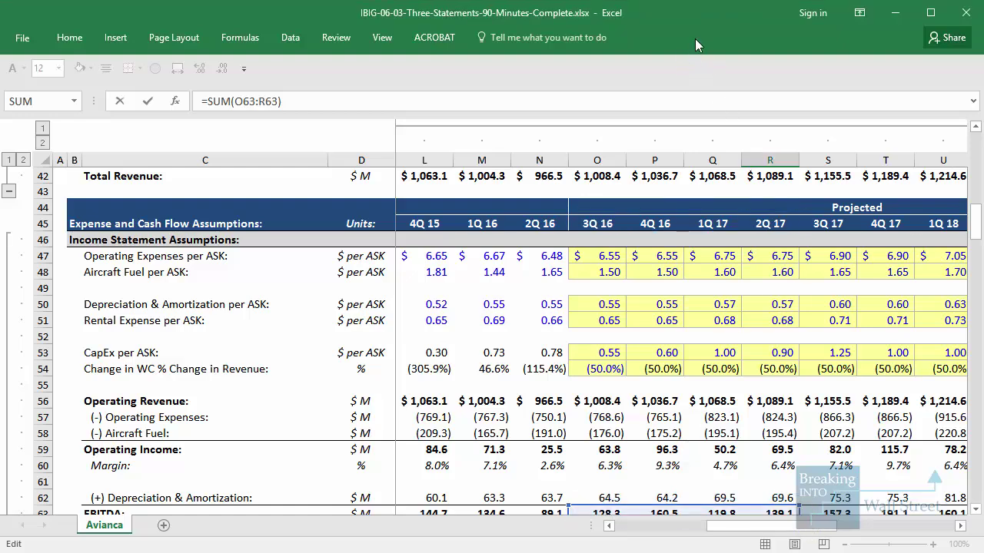
pyautogui.hotkey('ctrl', 'Return')
# Open the 2Q 17 Total Debt / EBITDA formula and trace its references to LTM EBITDA and the Total Debt balance, boxing each
pyautogui.scroll(-3, 747, 356)
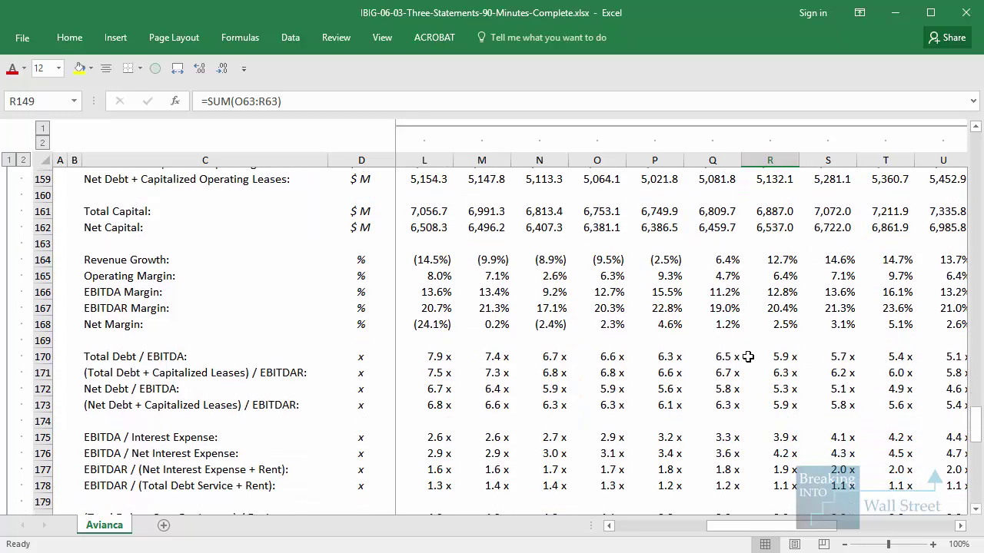
pyautogui.click(770, 354)
pyautogui.press('F2')
pyautogui.scroll(7, 734, 388)
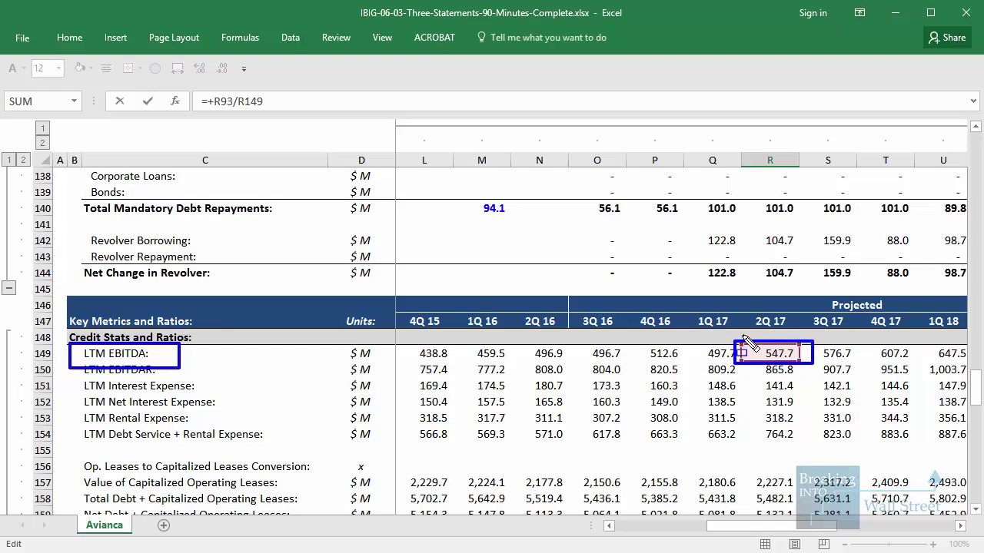
pyautogui.scroll(7, 791, 290)
pyautogui.scroll(11, 791, 290)
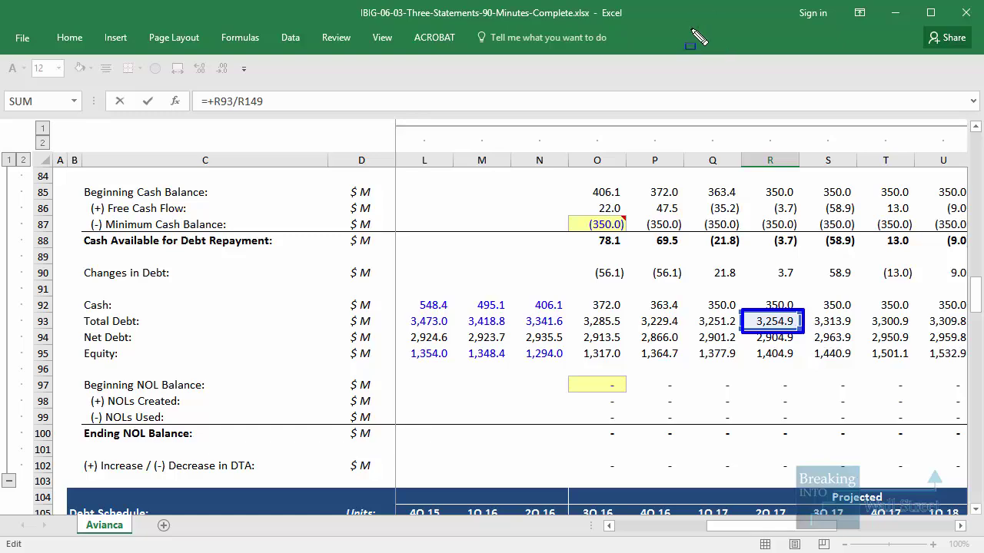
pyautogui.press('Escape')
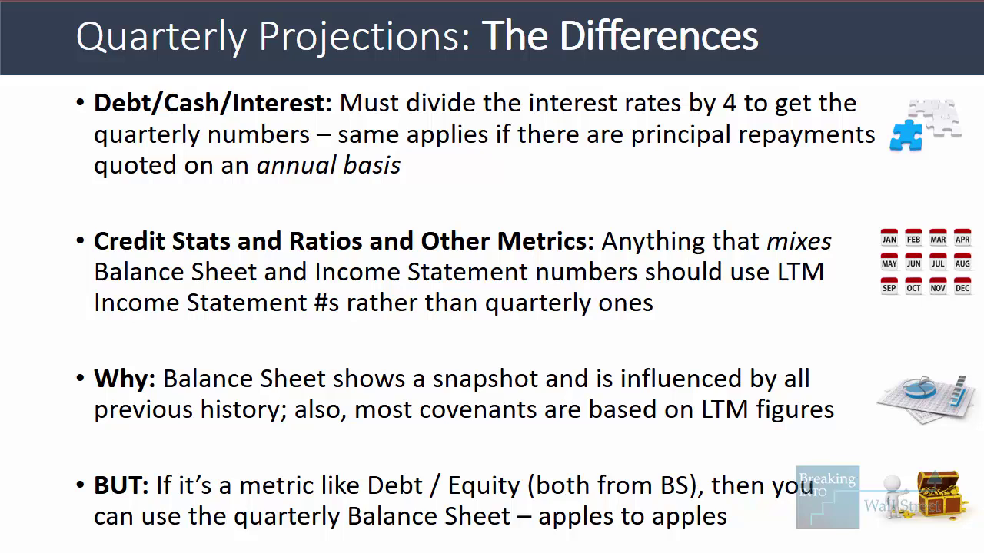
pyautogui.press('Right')
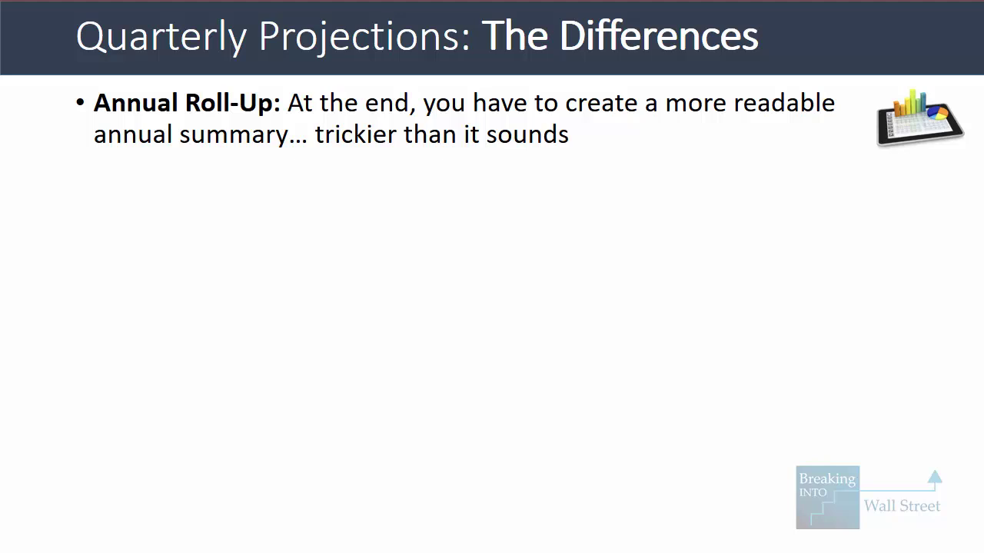
pyautogui.press('Right')
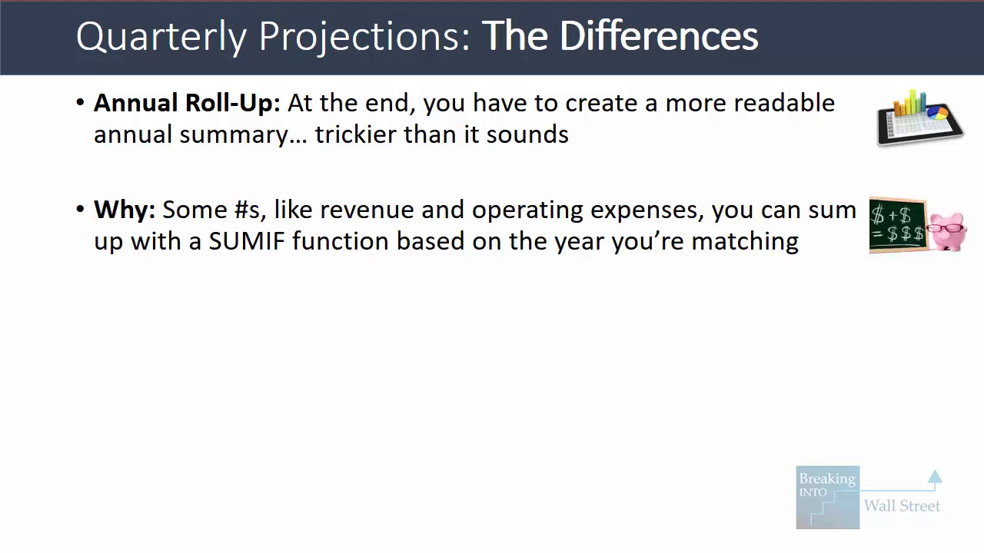